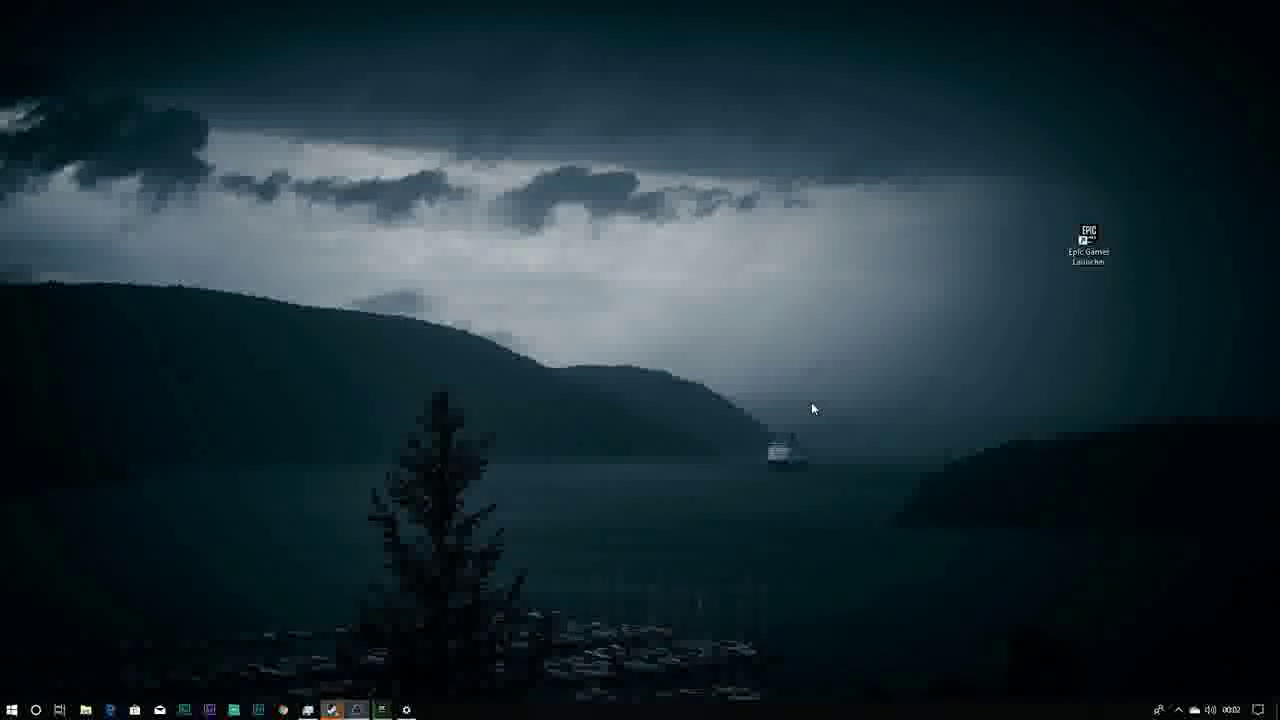
left_click_drag(1088, 240, 531, 240)
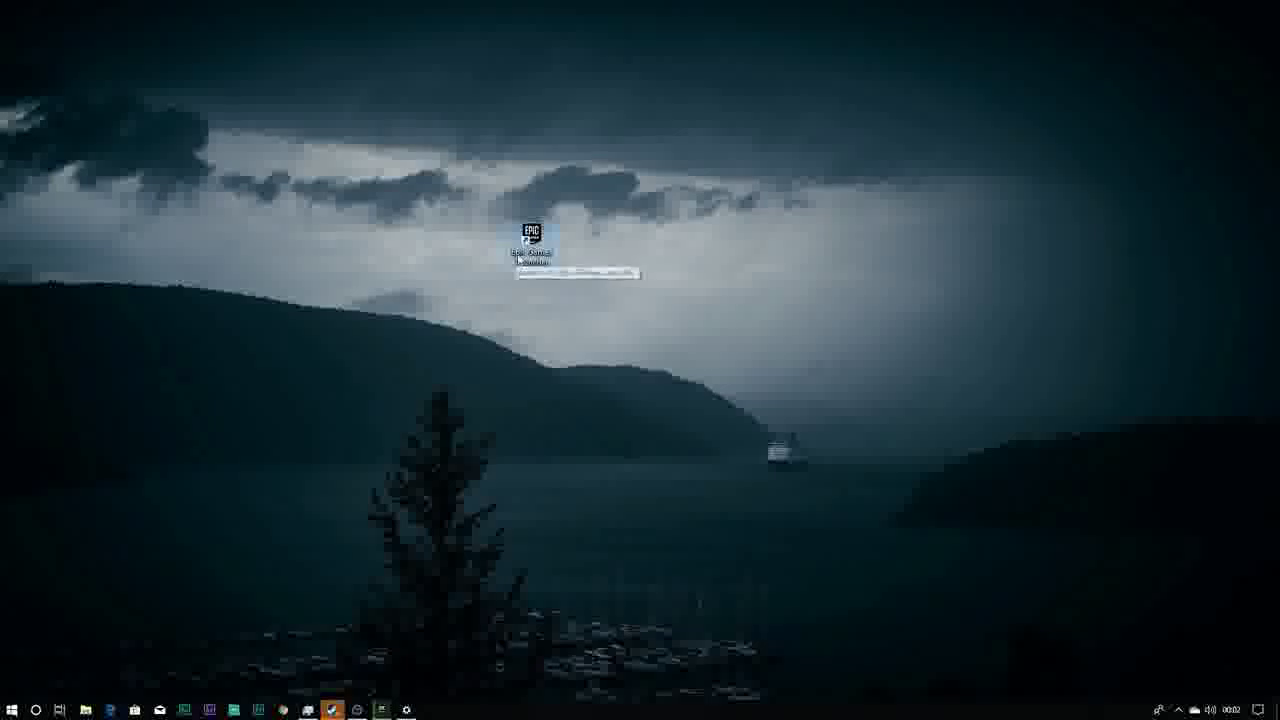
right_click(518, 255)
left_click(380, 331)
left_click_drag(531, 240, 888, 245)
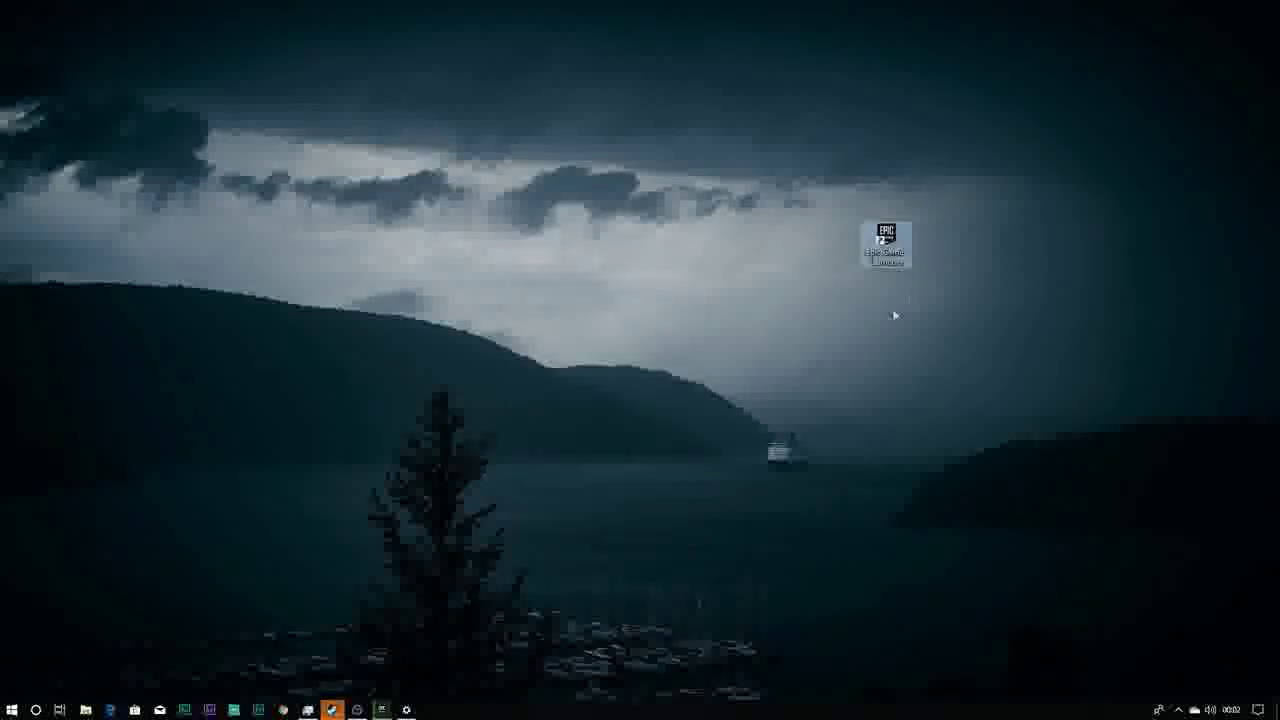
Step: Open the compatibility properties of the Epic Games Launcher desktop shortcut
right_click(886, 243)
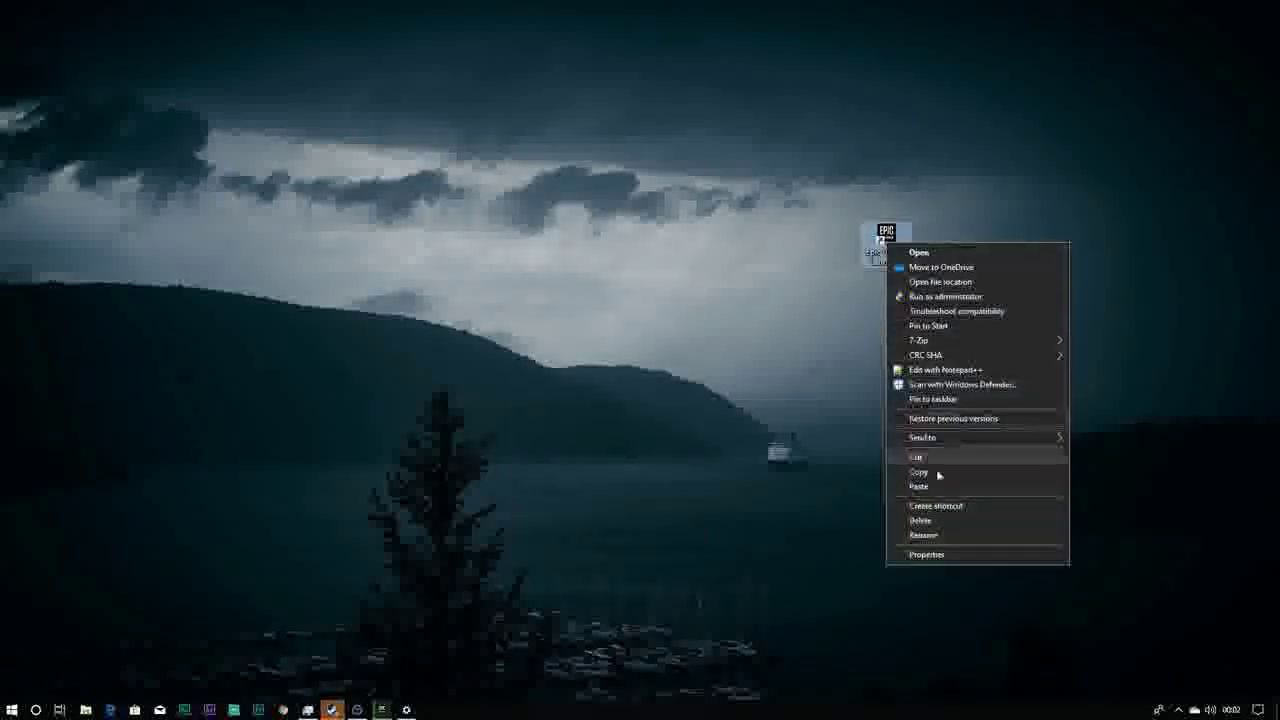
left_click(940, 558)
left_click_drag(1003, 253, 567, 152)
left_click(692, 248)
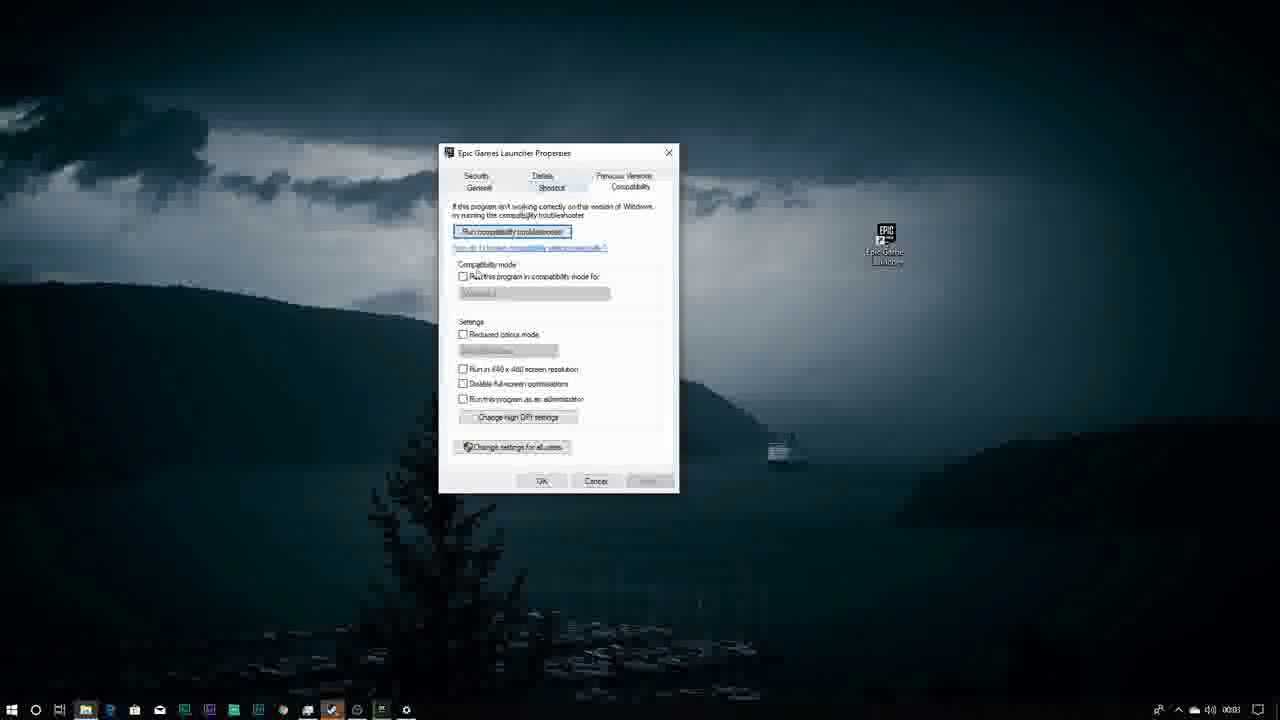
Step: Review the launcher's high DPI scaling override settings, then close the properties without applying changes
left_click(530, 418)
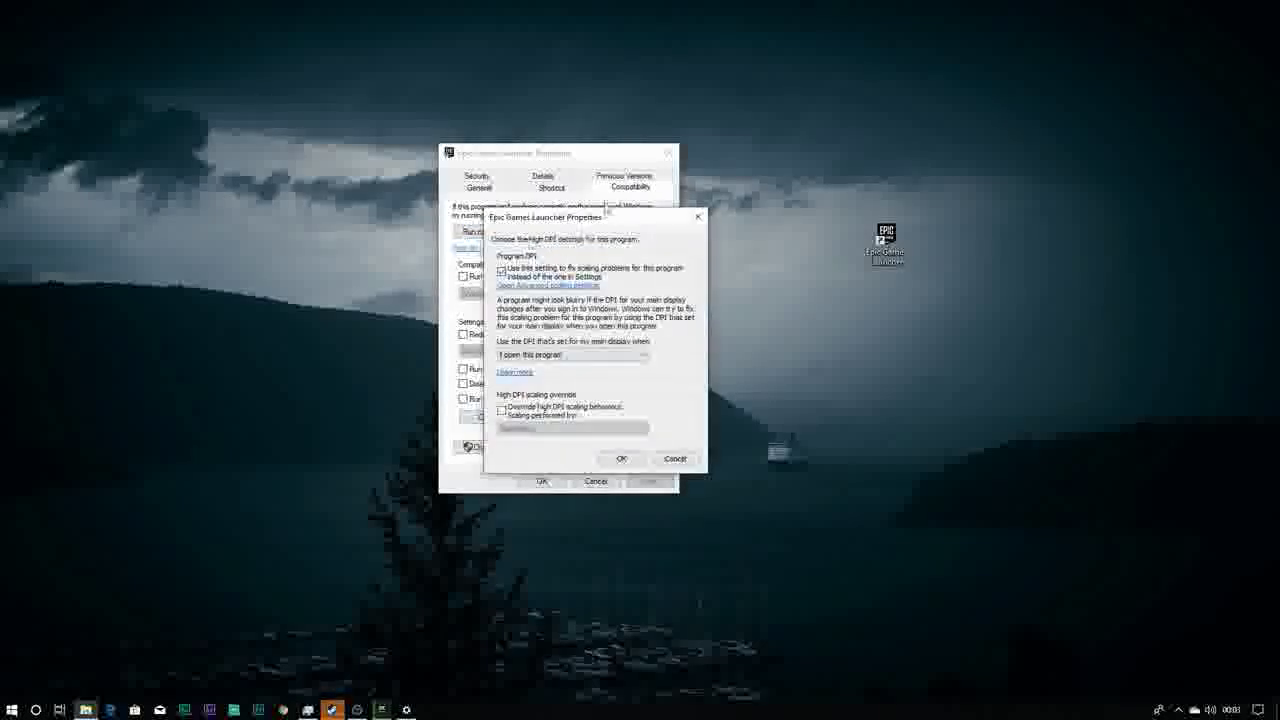
left_click_drag(572, 226, 952, 213)
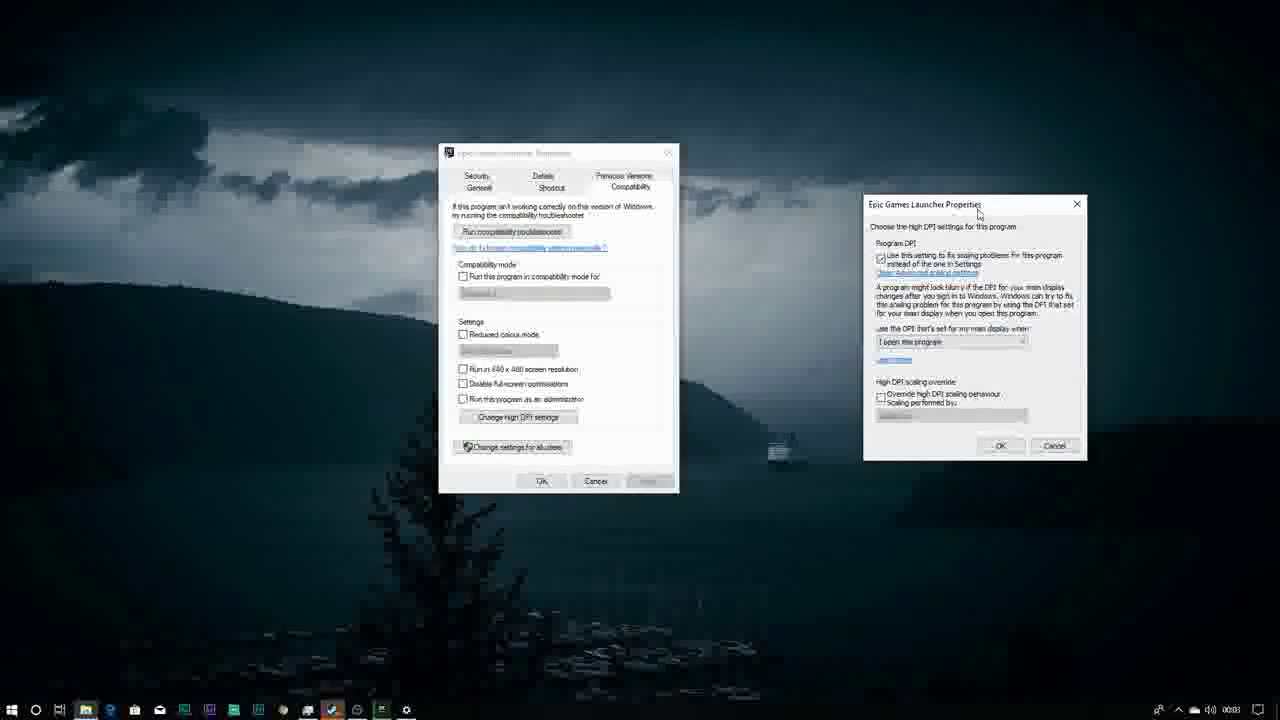
left_click_drag(978, 212, 390, 254)
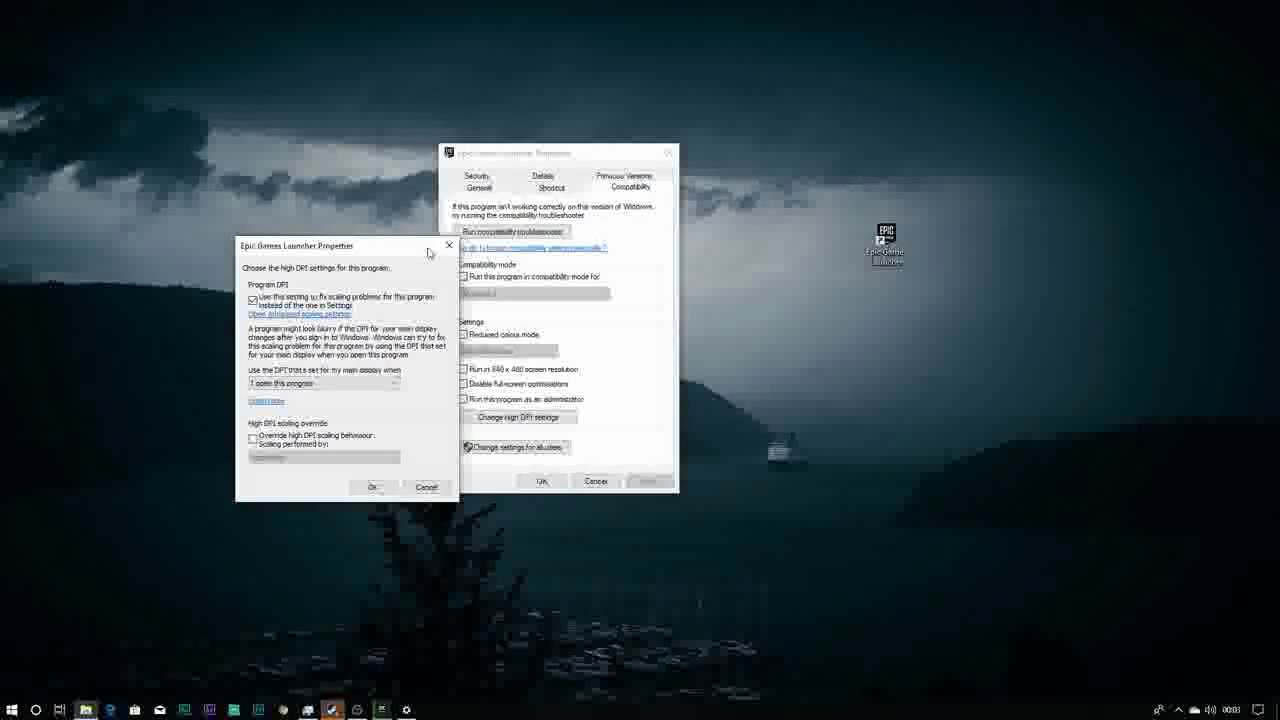
left_click(449, 245)
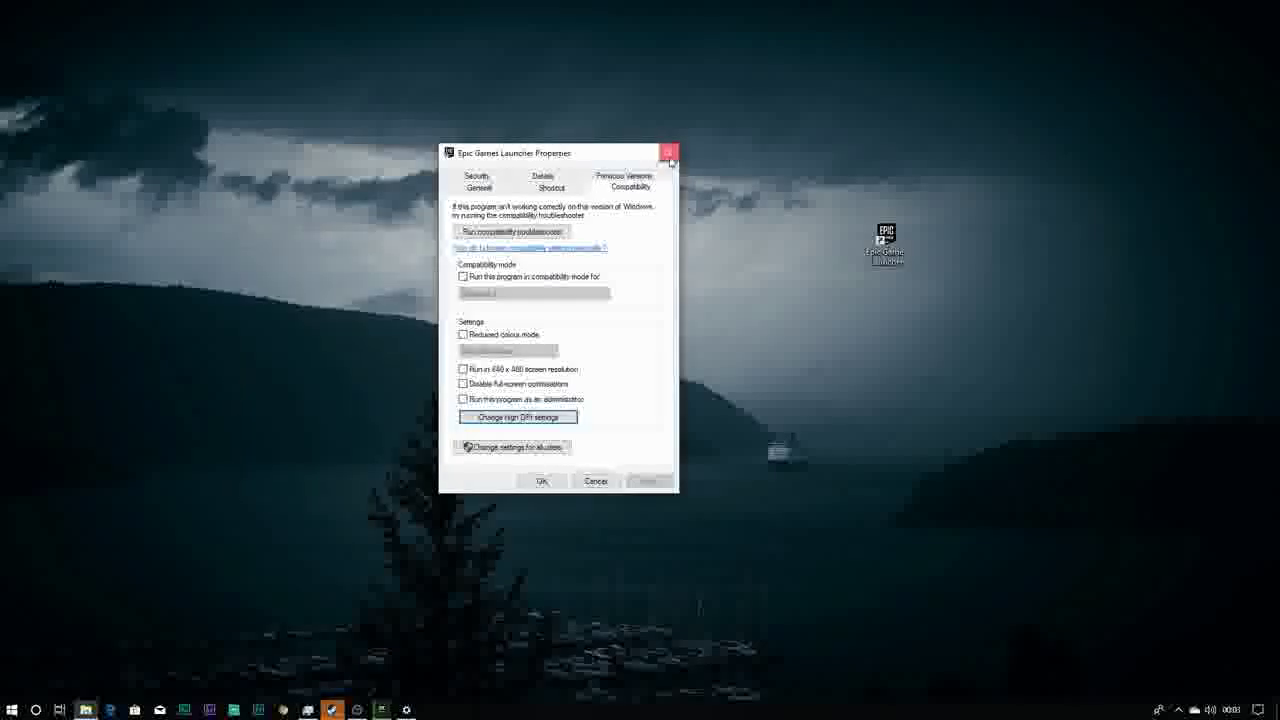
left_click(668, 152)
Step: Open the desktop's display settings, review the available text and app scaling sizes, then close Settings
right_click(840, 484)
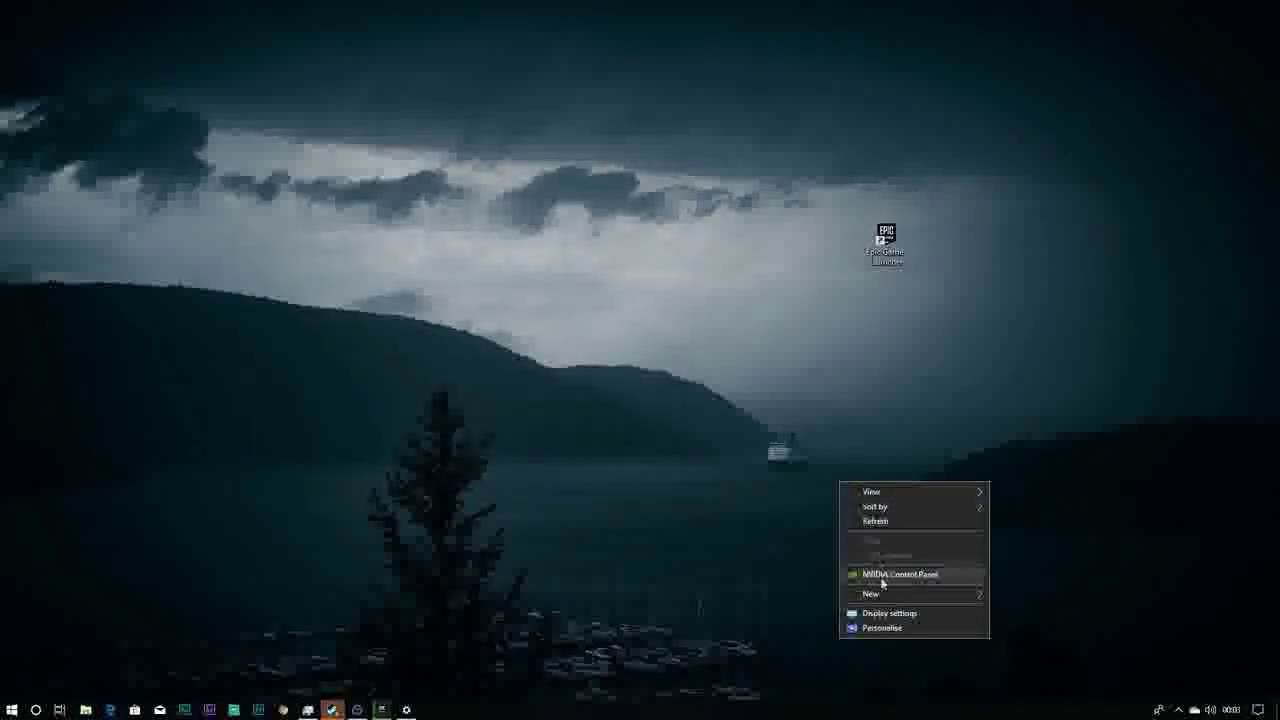
left_click(888, 613)
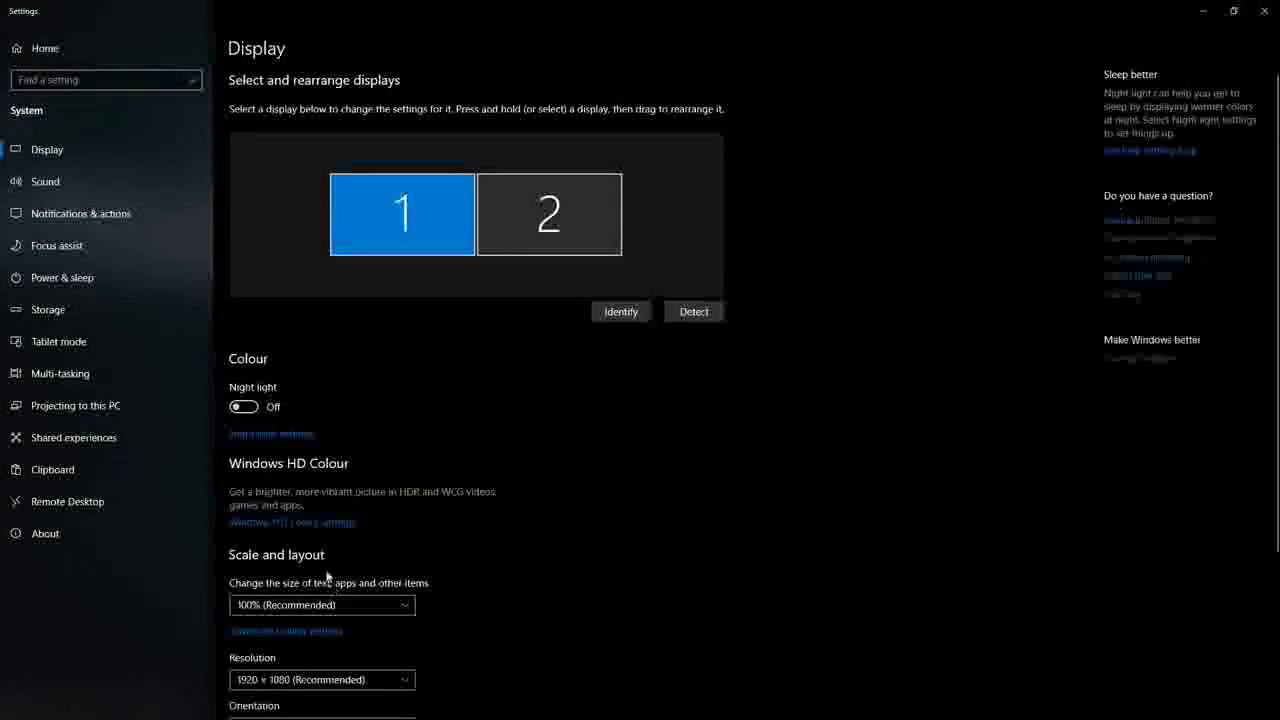
scroll(307, 437, "down", 3)
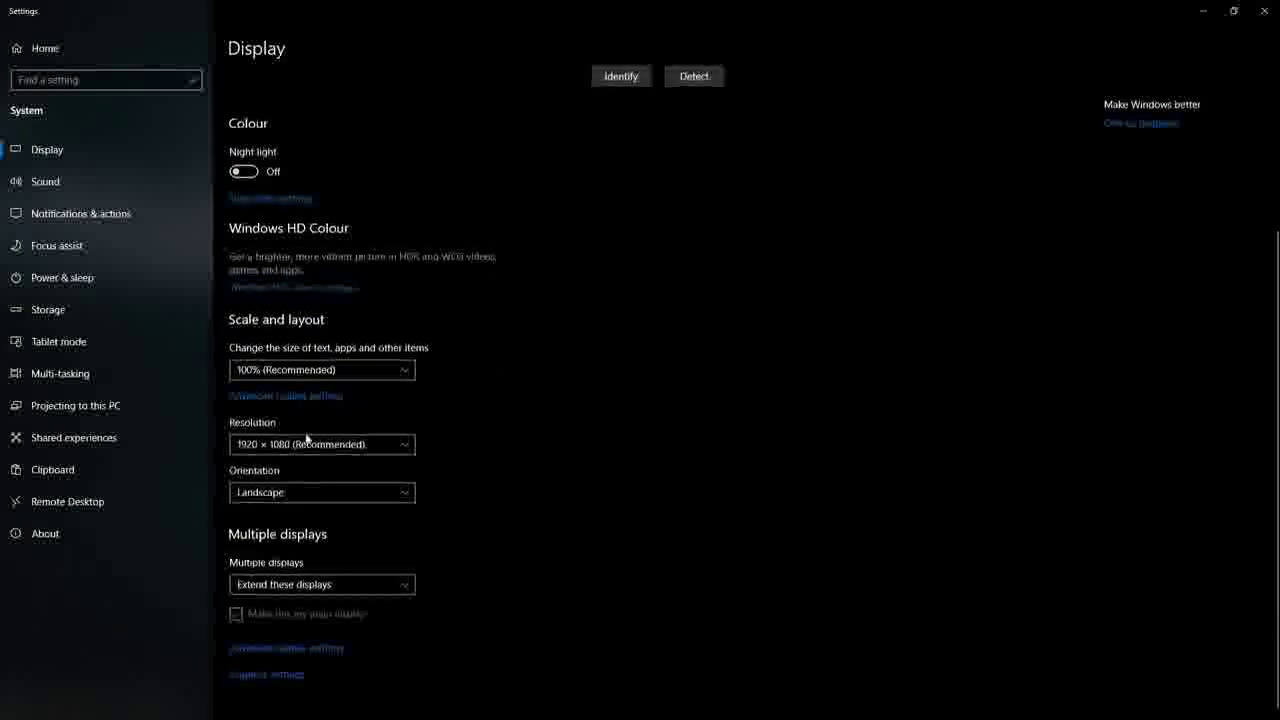
left_click(355, 371)
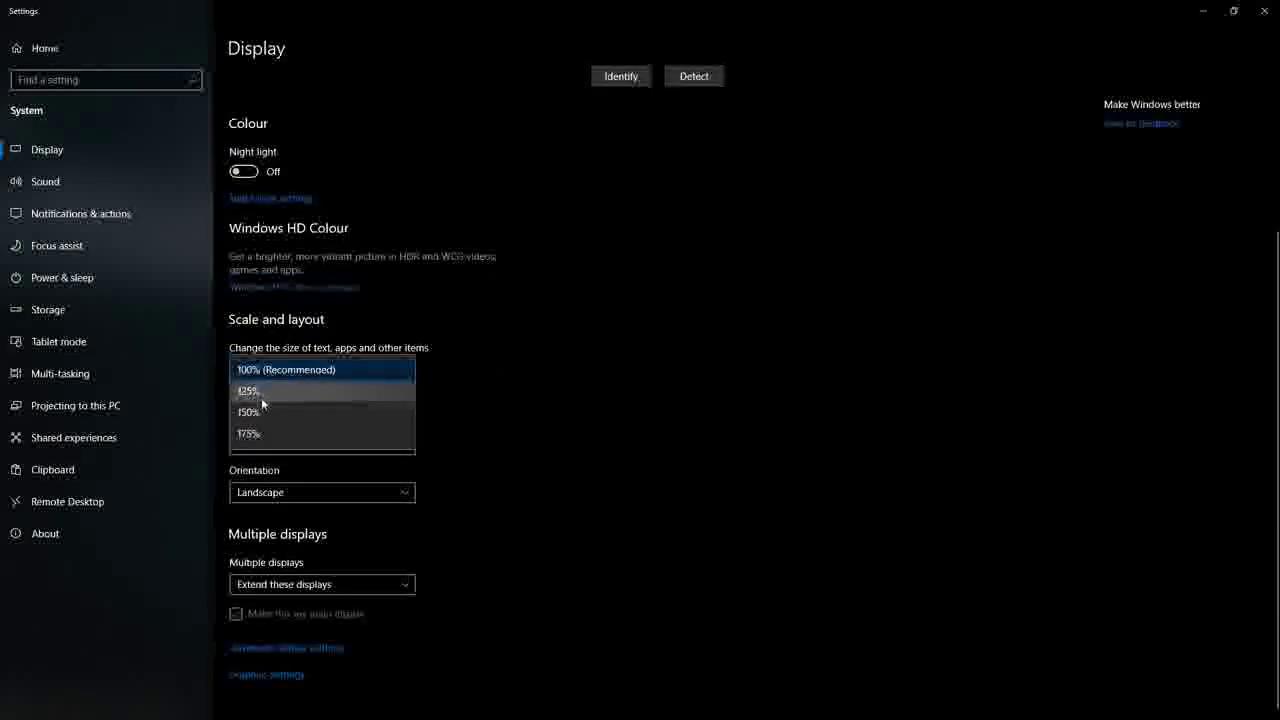
left_click(1264, 10)
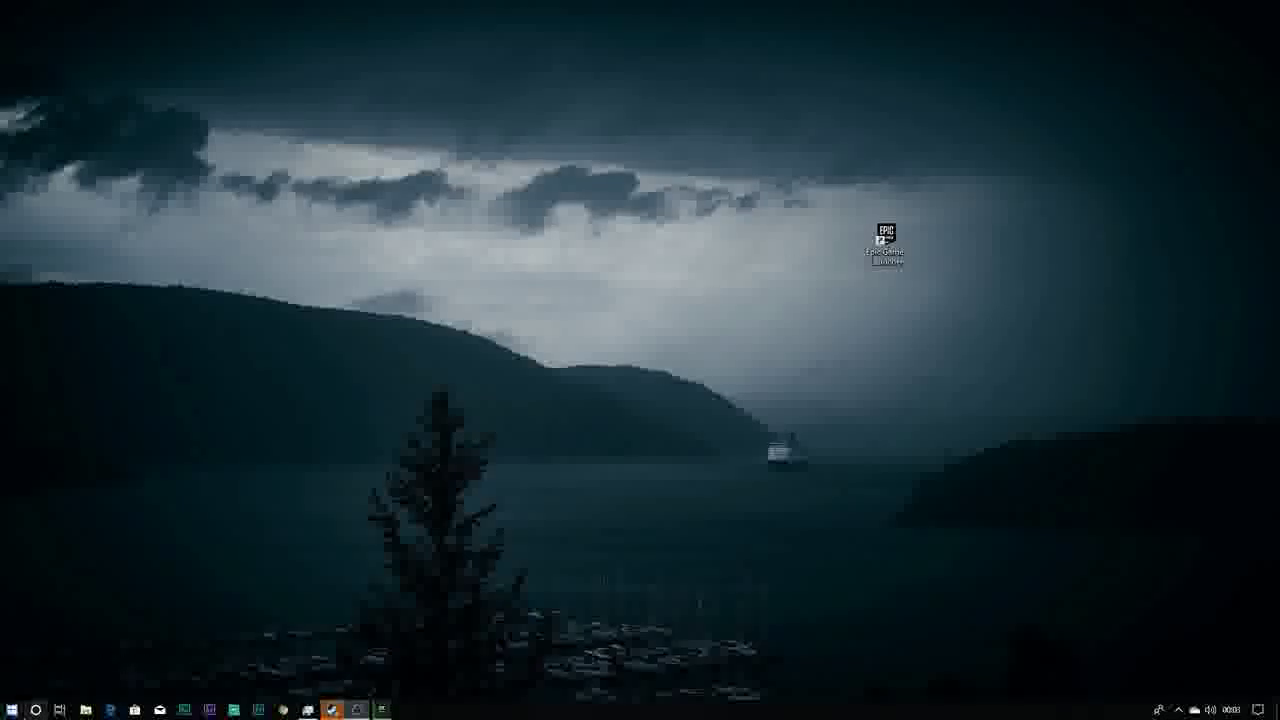
Step: Search Windows for the firewall, open Firewall & network protection and bring up the list of apps allowed through it
left_click(35, 709)
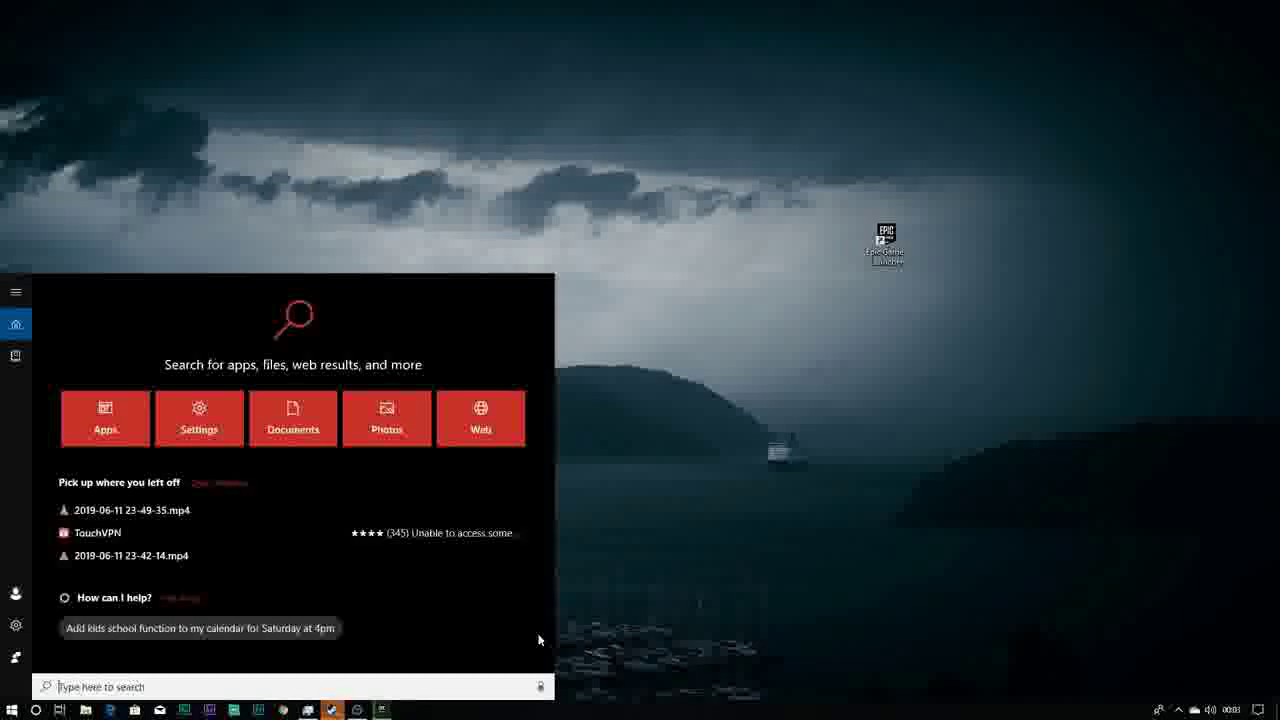
type("firewal")
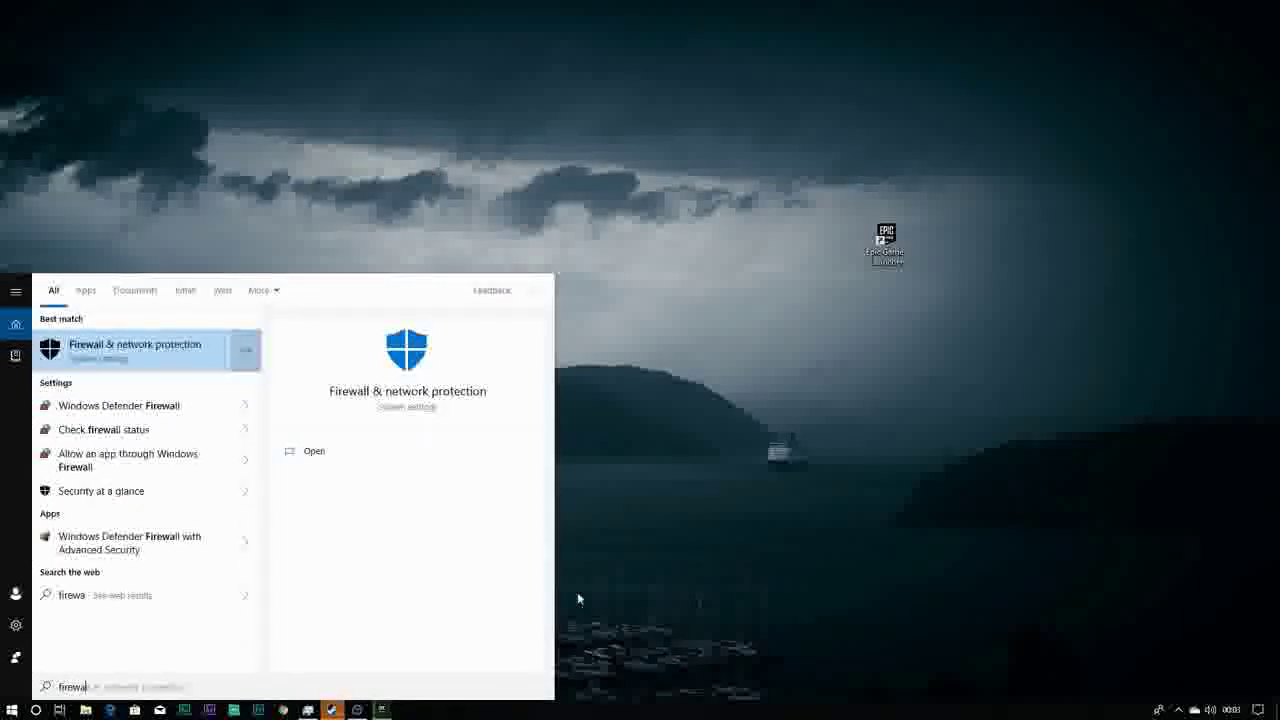
left_click(150, 349)
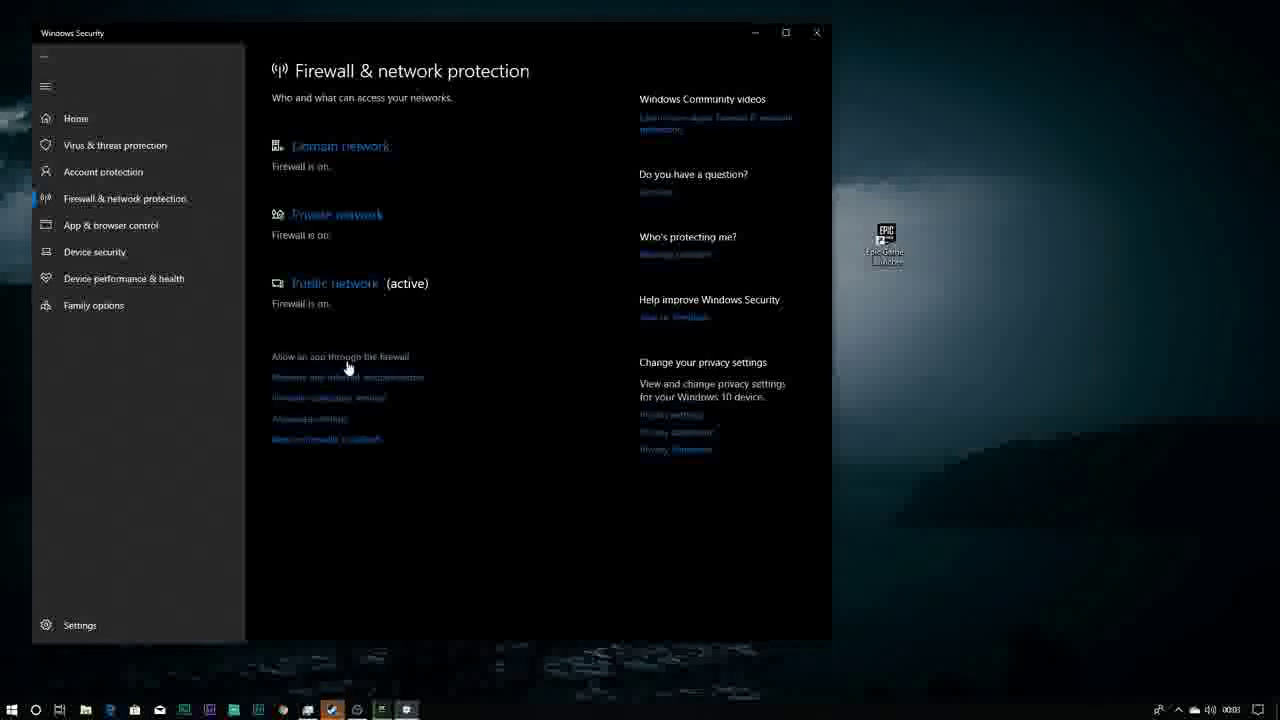
left_click(380, 360)
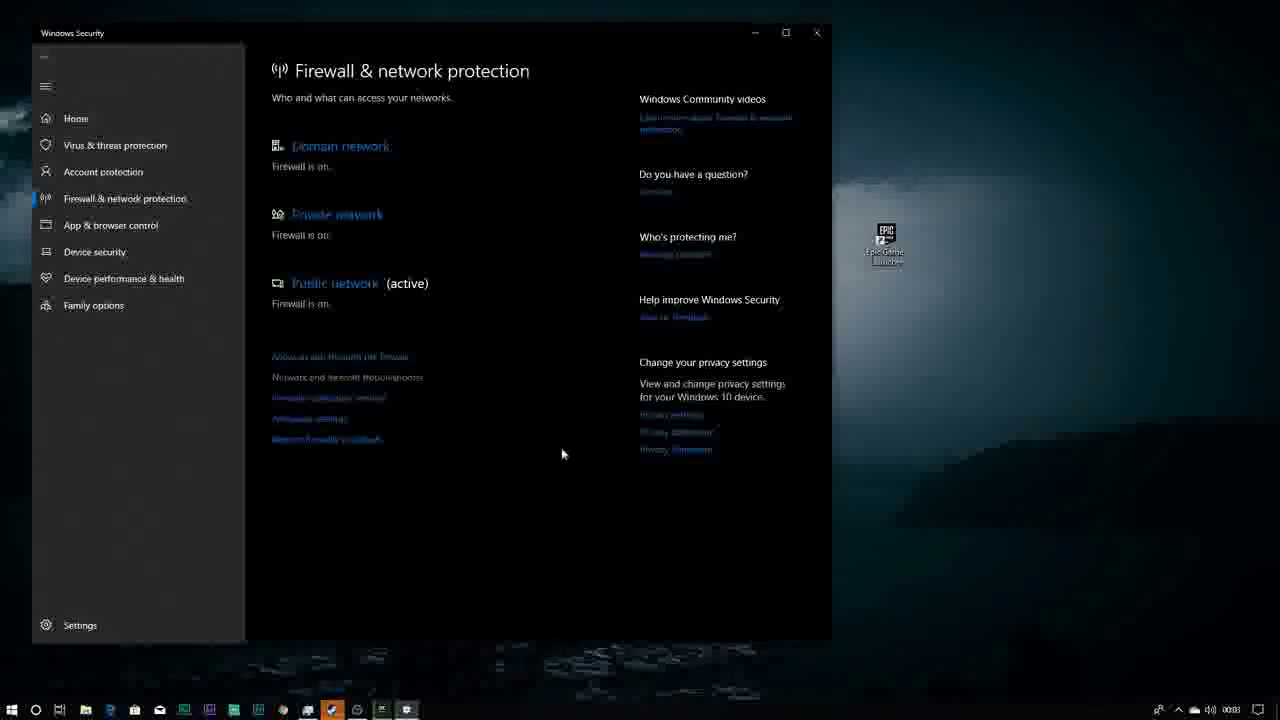
Step: Maximize the allowed applications window and check the private and public network permissions of the EpicGamesLauncher entries
scroll(545, 245, "down", 5)
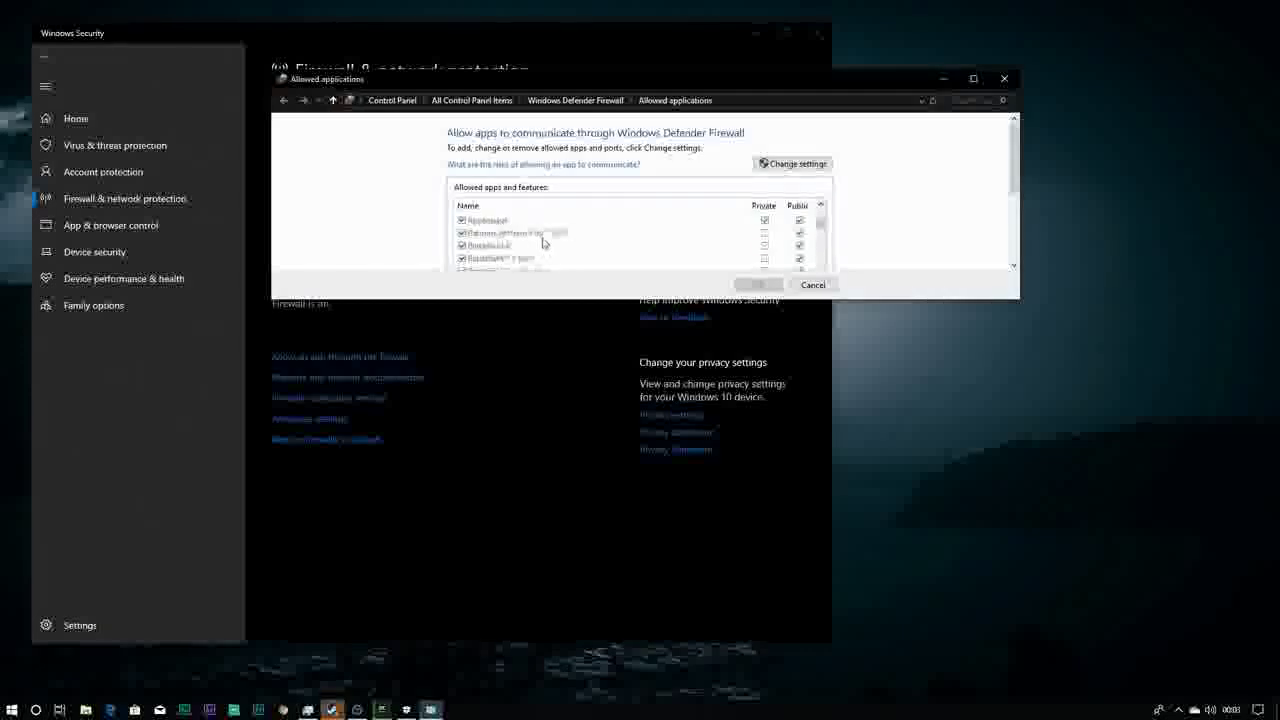
scroll(545, 248, "down", 5)
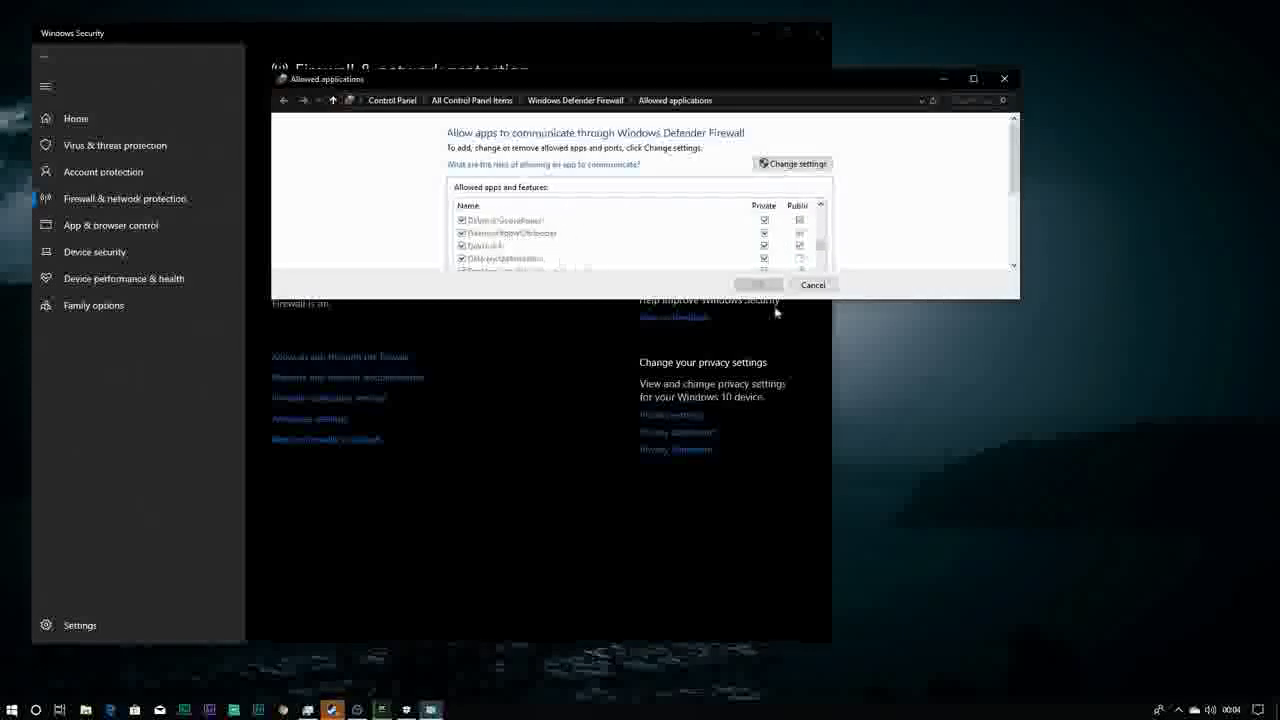
left_click(981, 82)
scroll(514, 223, "down", 5)
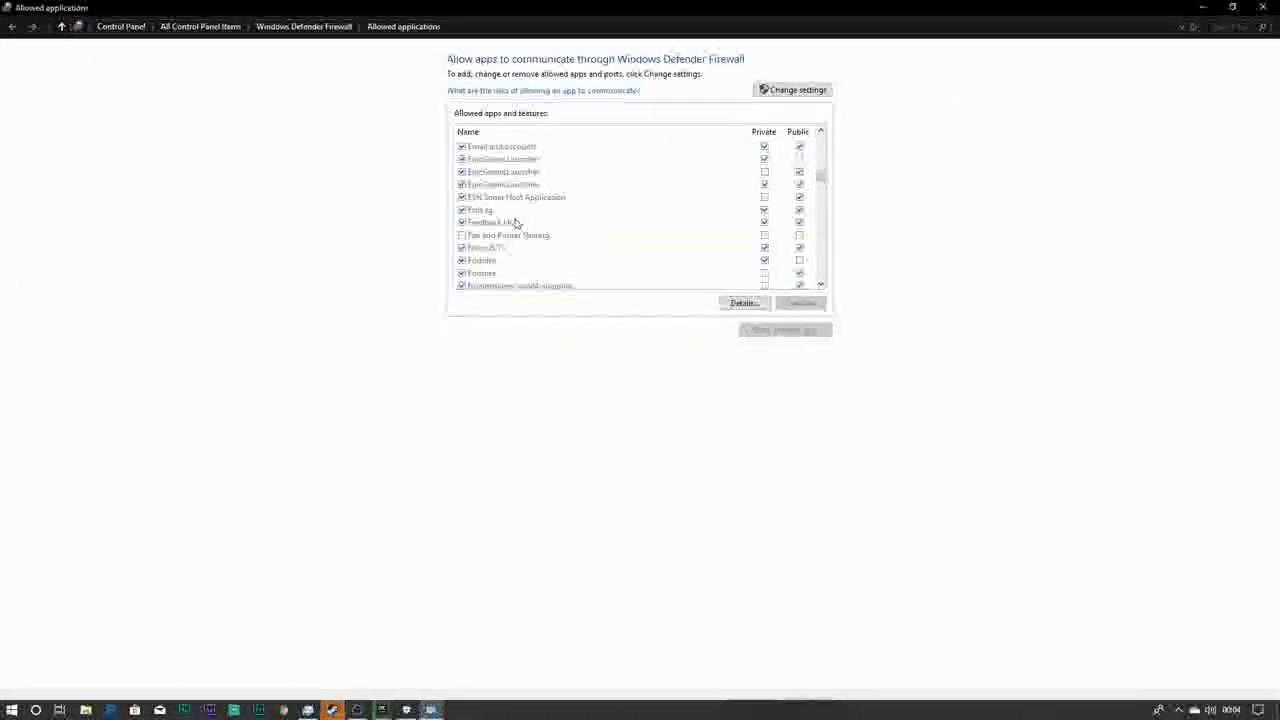
scroll(521, 265, "up", 1)
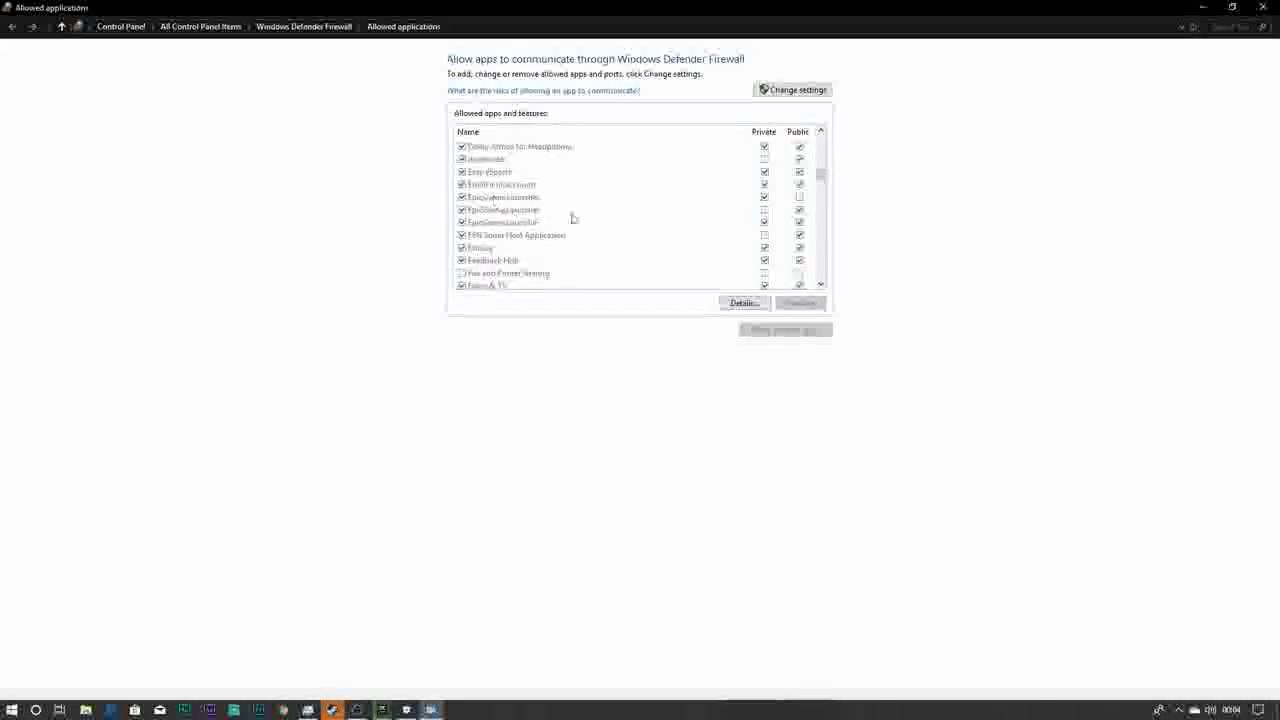
left_click(800, 198)
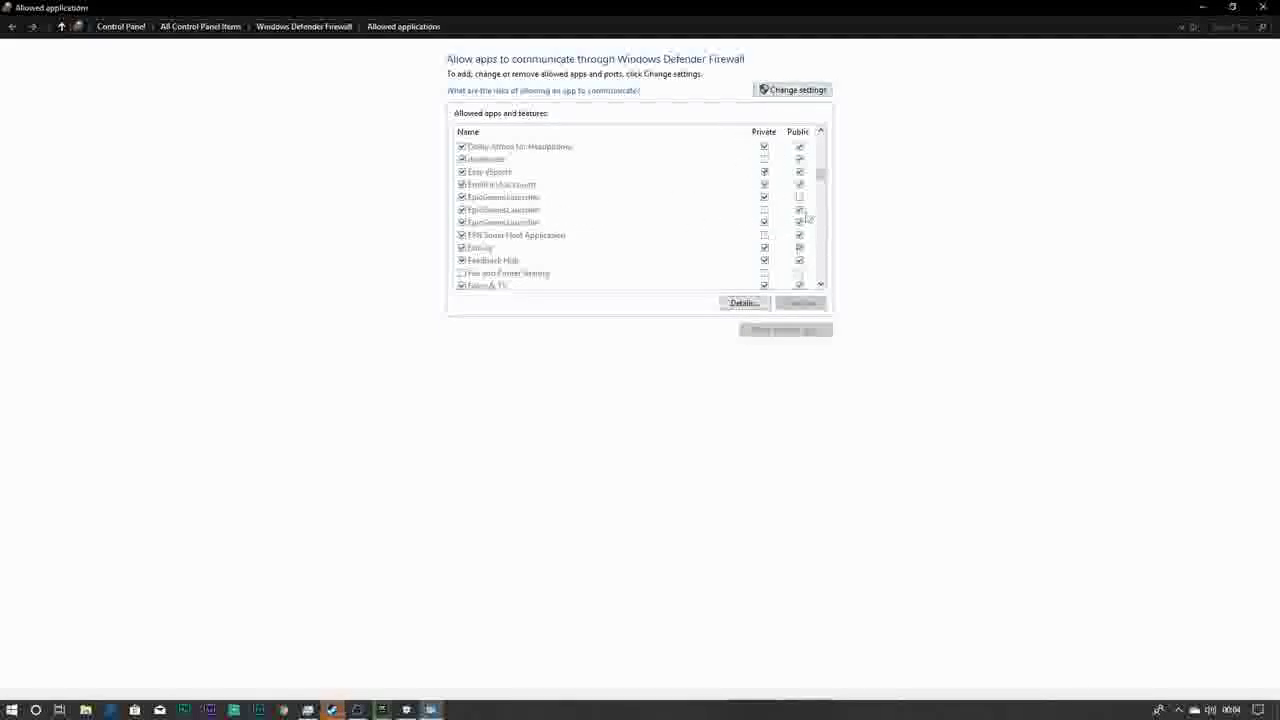
Step: Unlock the allowed apps list for editing, view the ESN Sonar Host Application's details, and close the firewall windows without saving
left_click(764, 92)
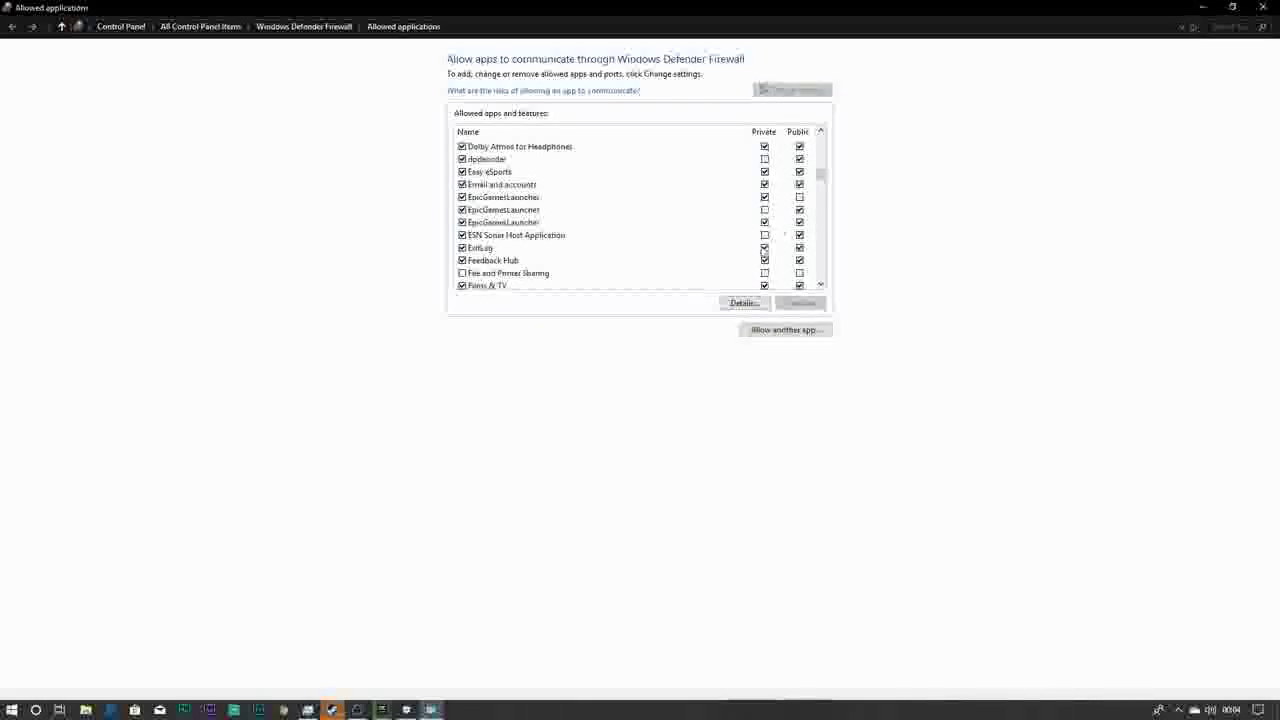
left_click(767, 236)
left_click(743, 302)
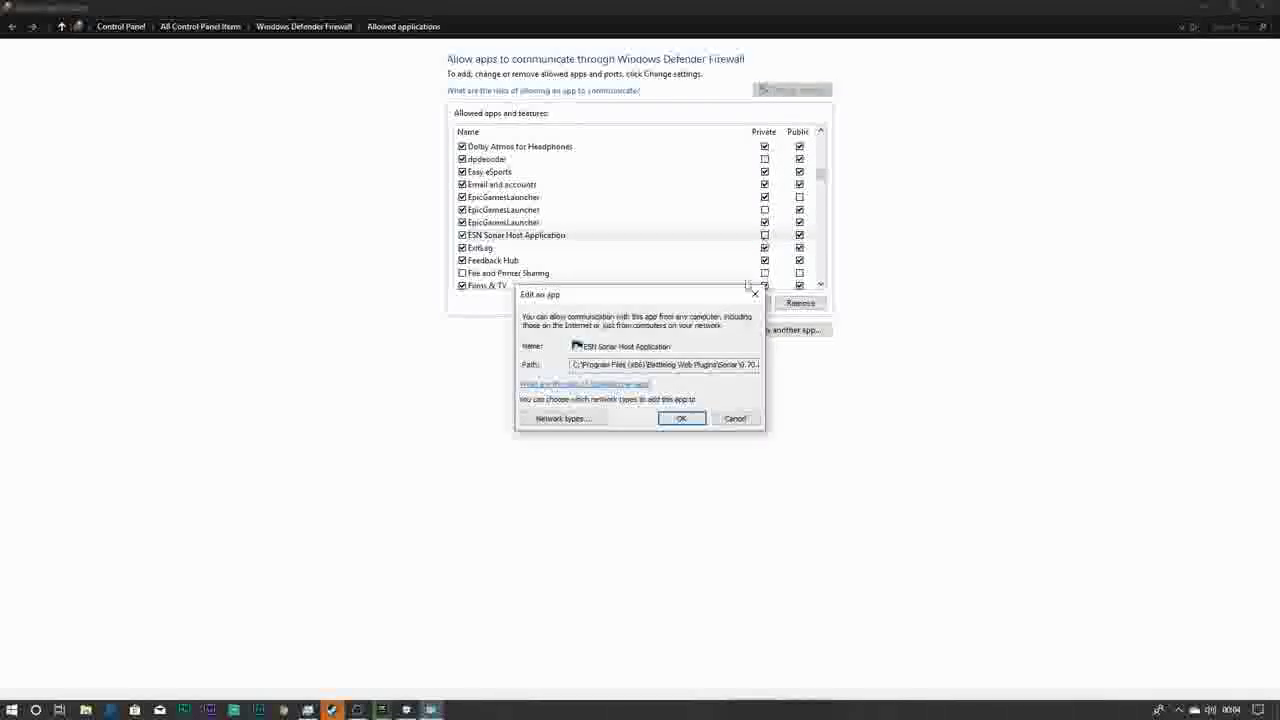
left_click(750, 417)
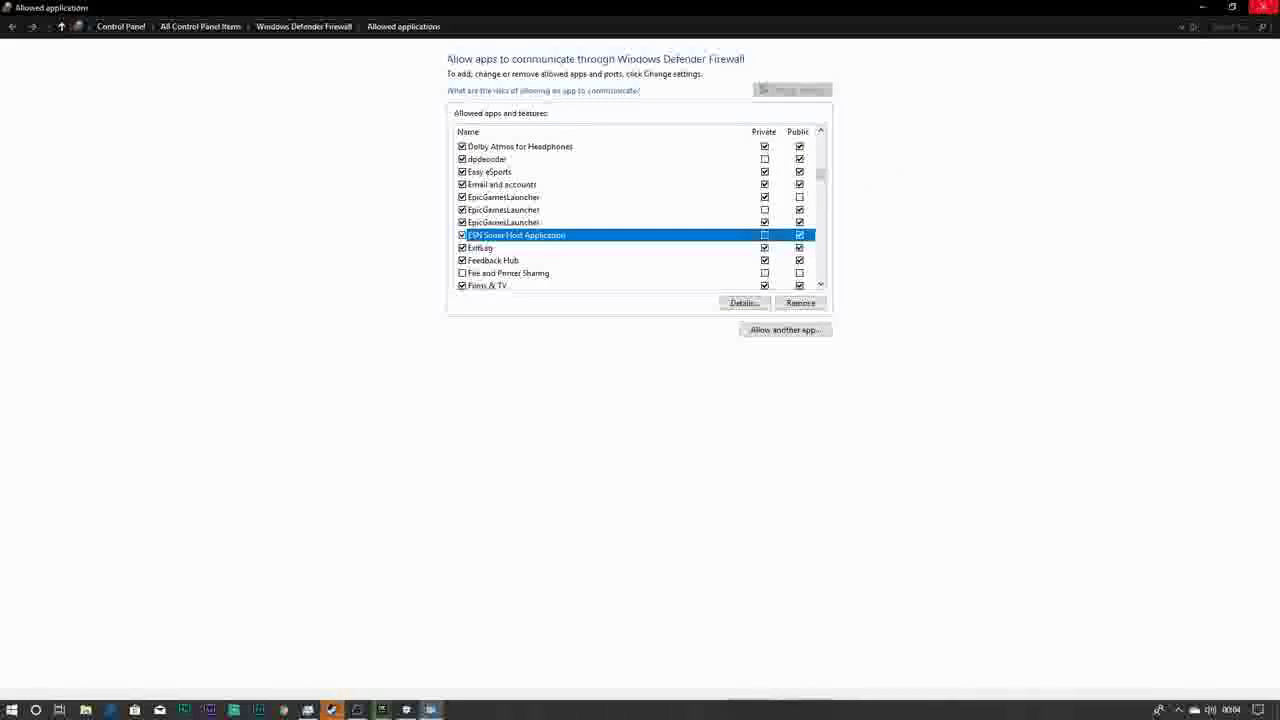
left_click(1262, 7)
left_click(816, 33)
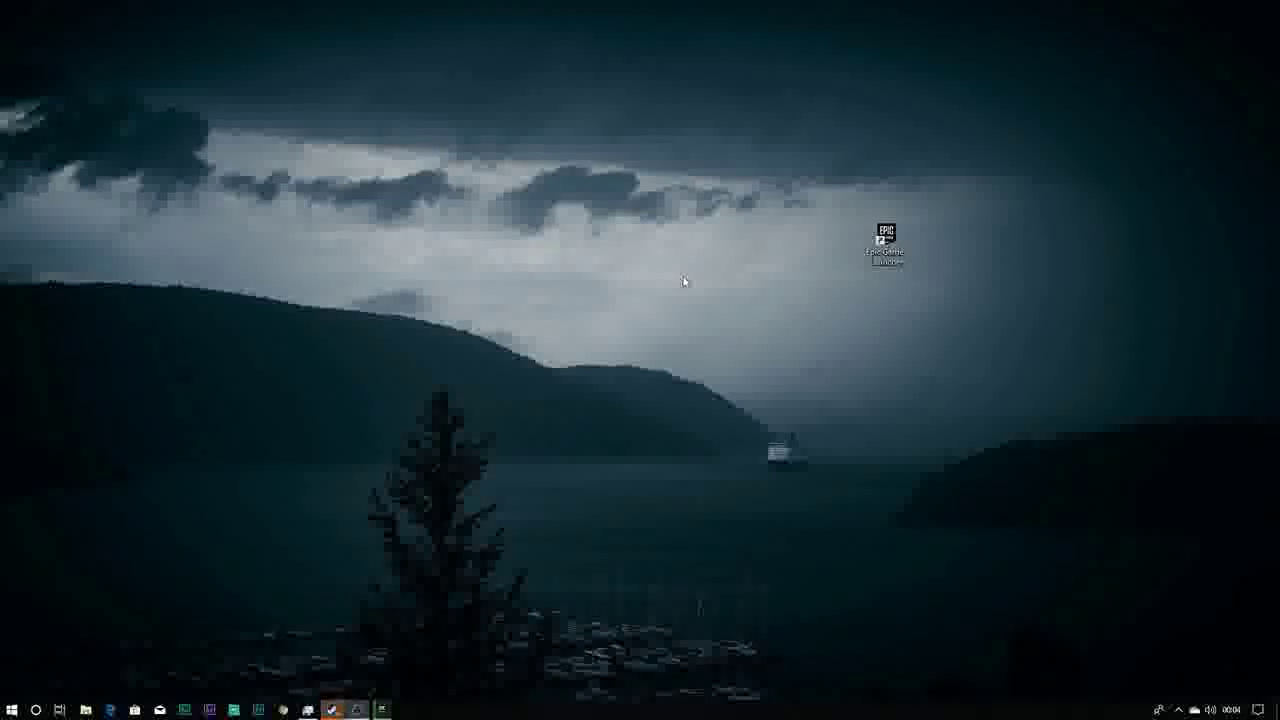
Step: Open the Network & Internet settings from the system tray
left_click(1177, 708)
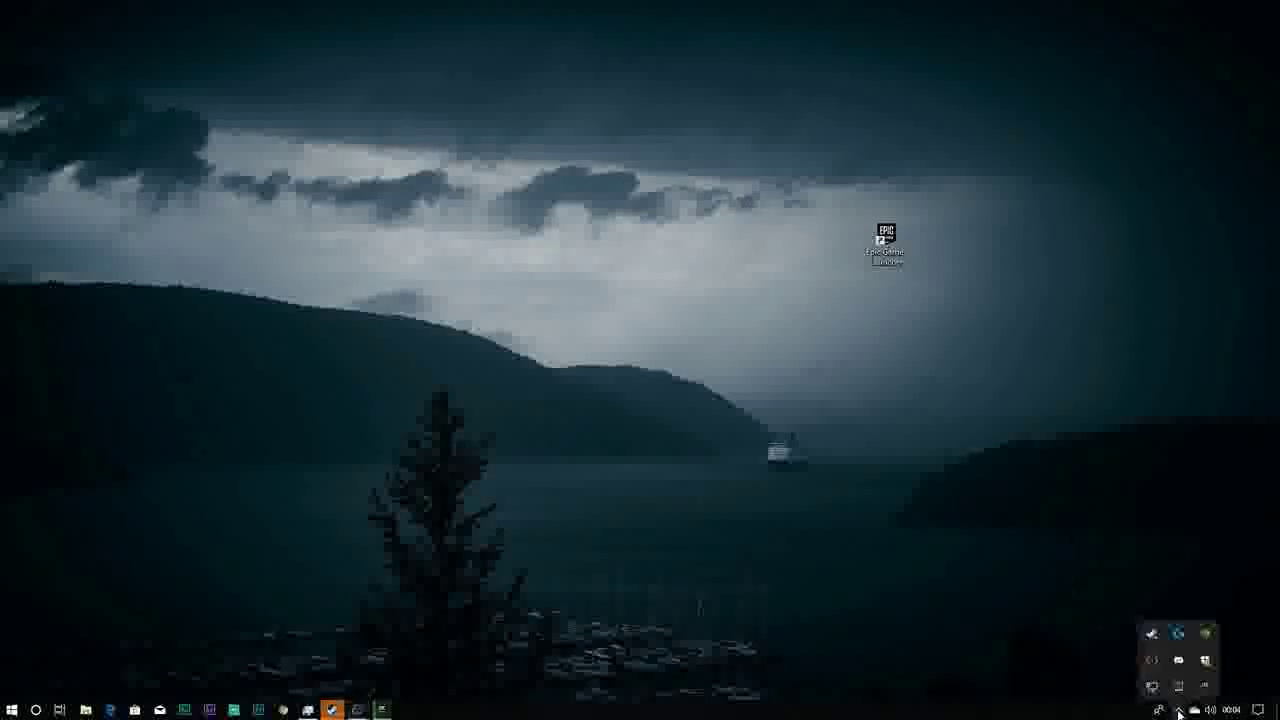
mouse_move(1177, 686)
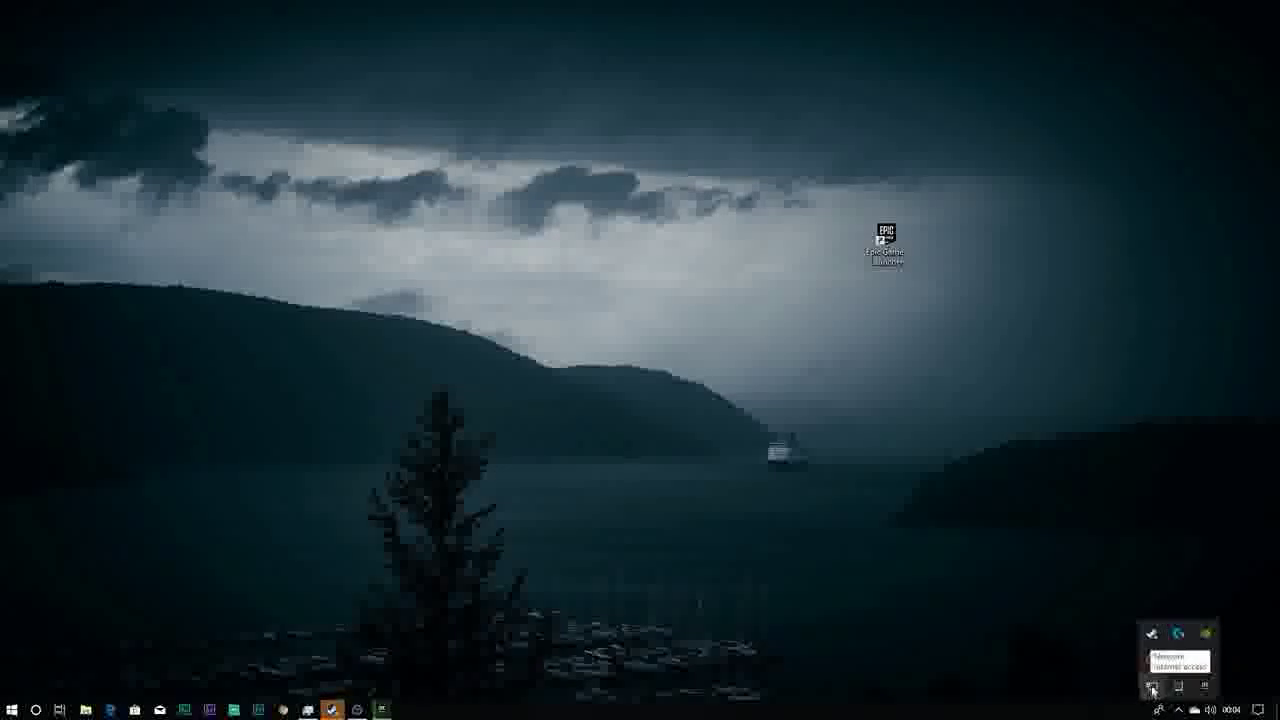
left_click(1178, 710)
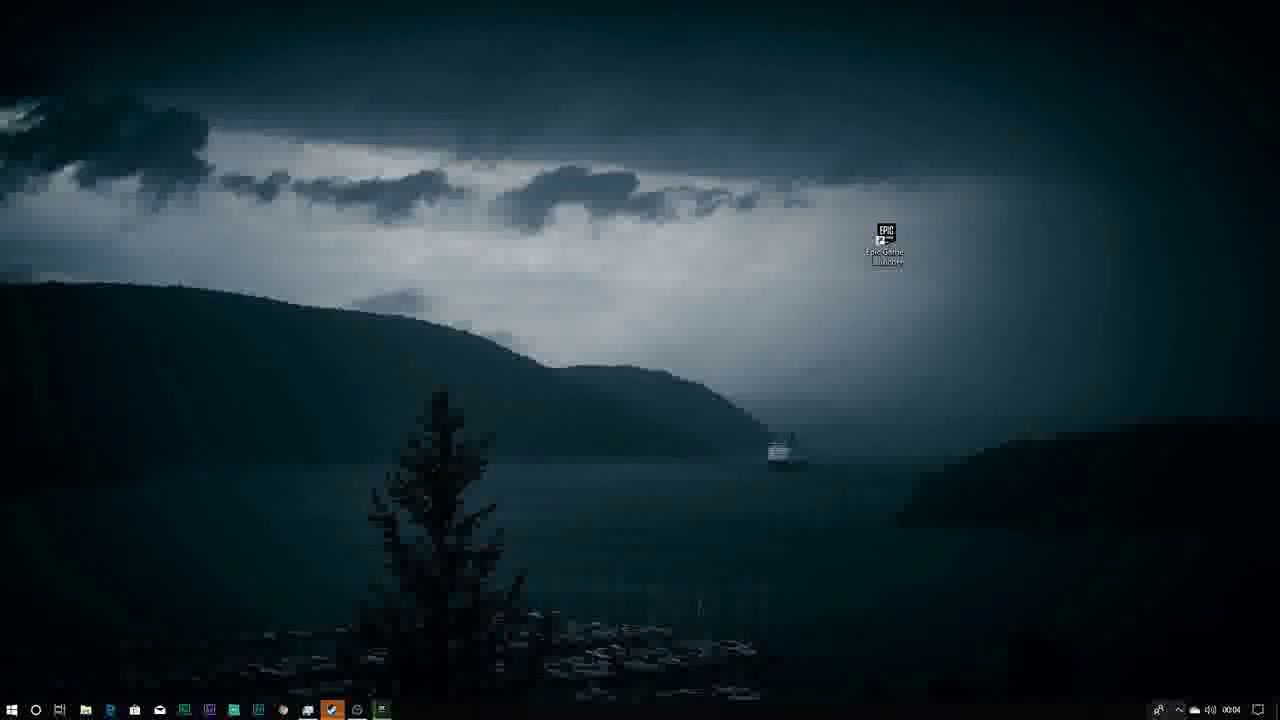
left_click(1178, 710)
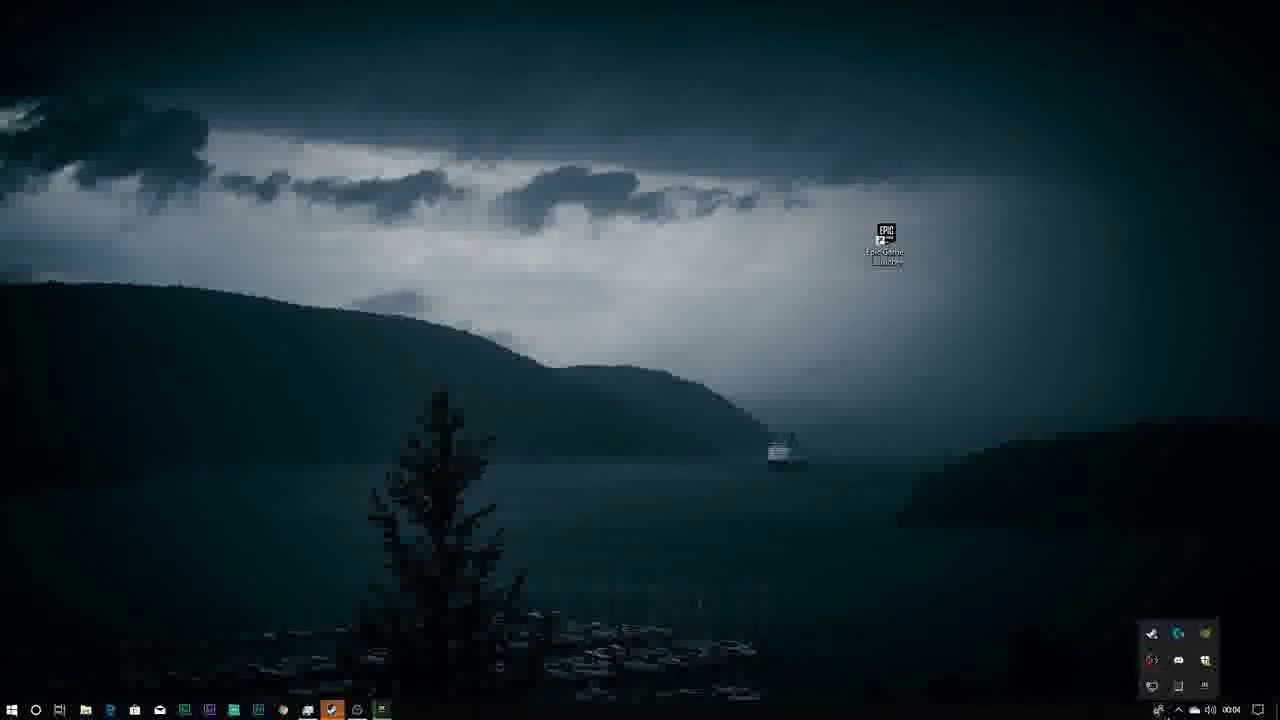
right_click(1158, 708)
left_click(1148, 669)
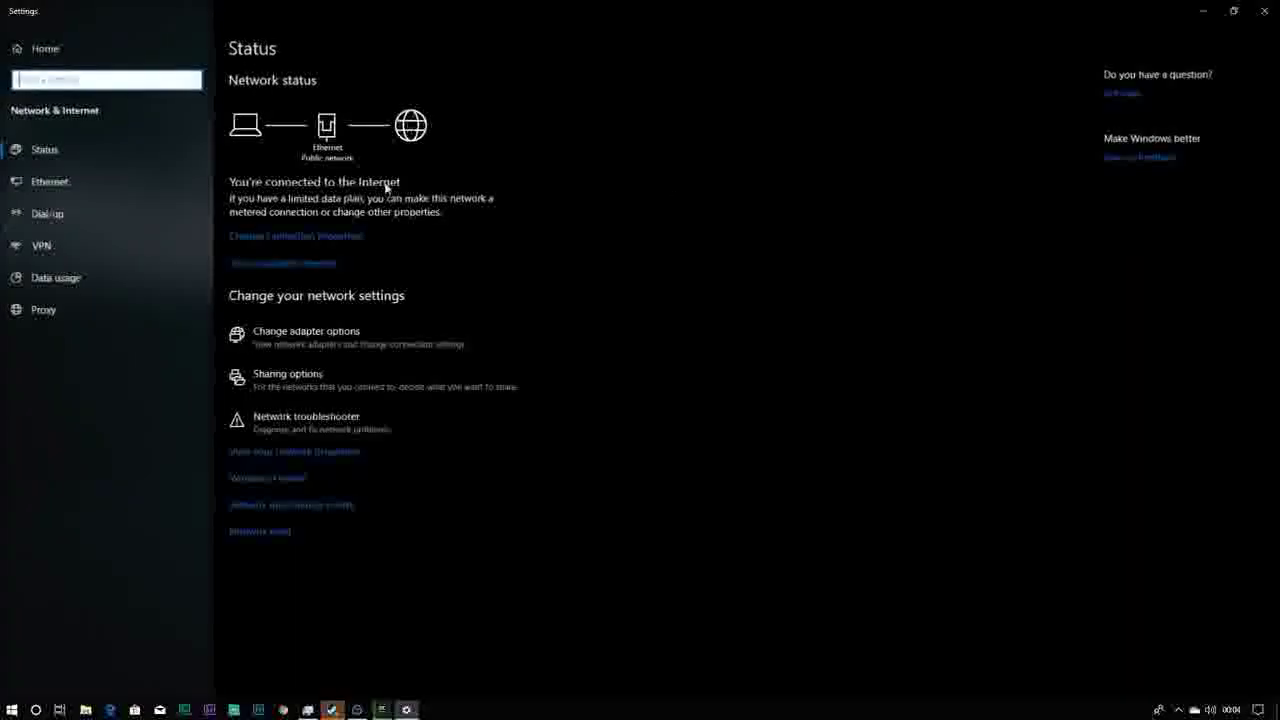
Step: Open the Ethernet connection's Internet Protocol Version 4 (TCP/IPv4) properties through the Network and Sharing Centre
left_click(292, 505)
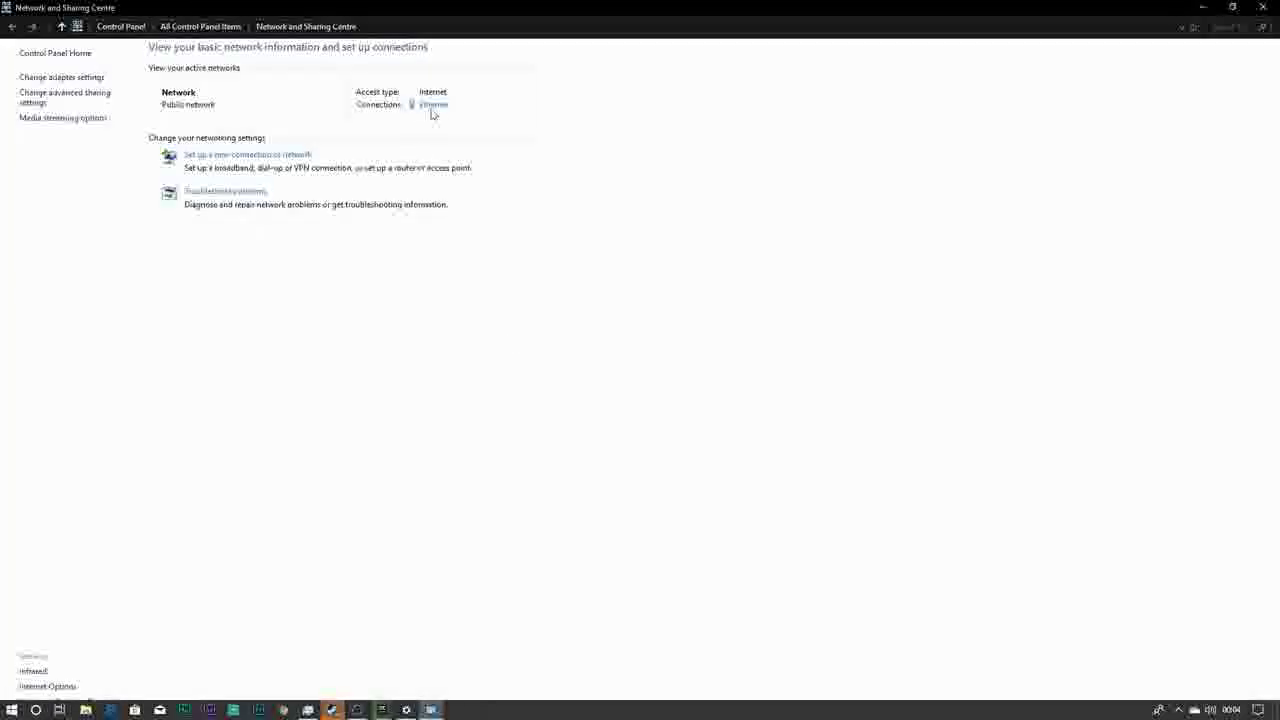
left_click(432, 108)
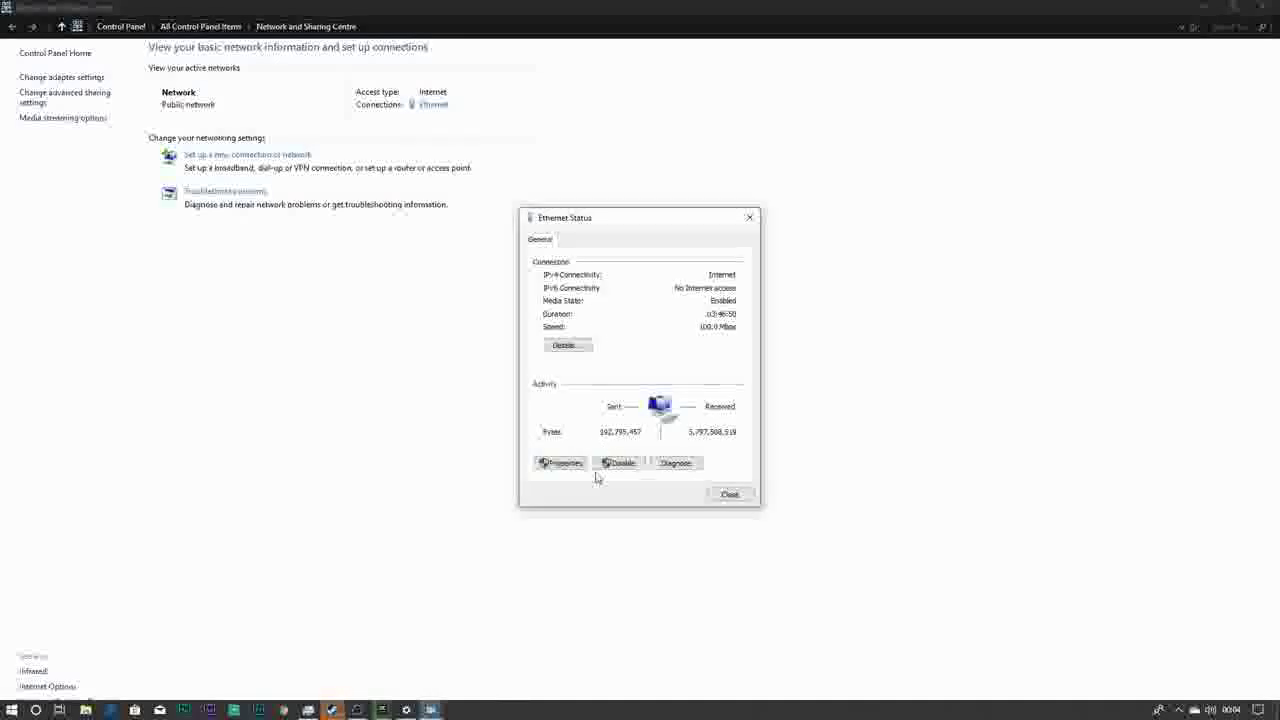
left_click(562, 463)
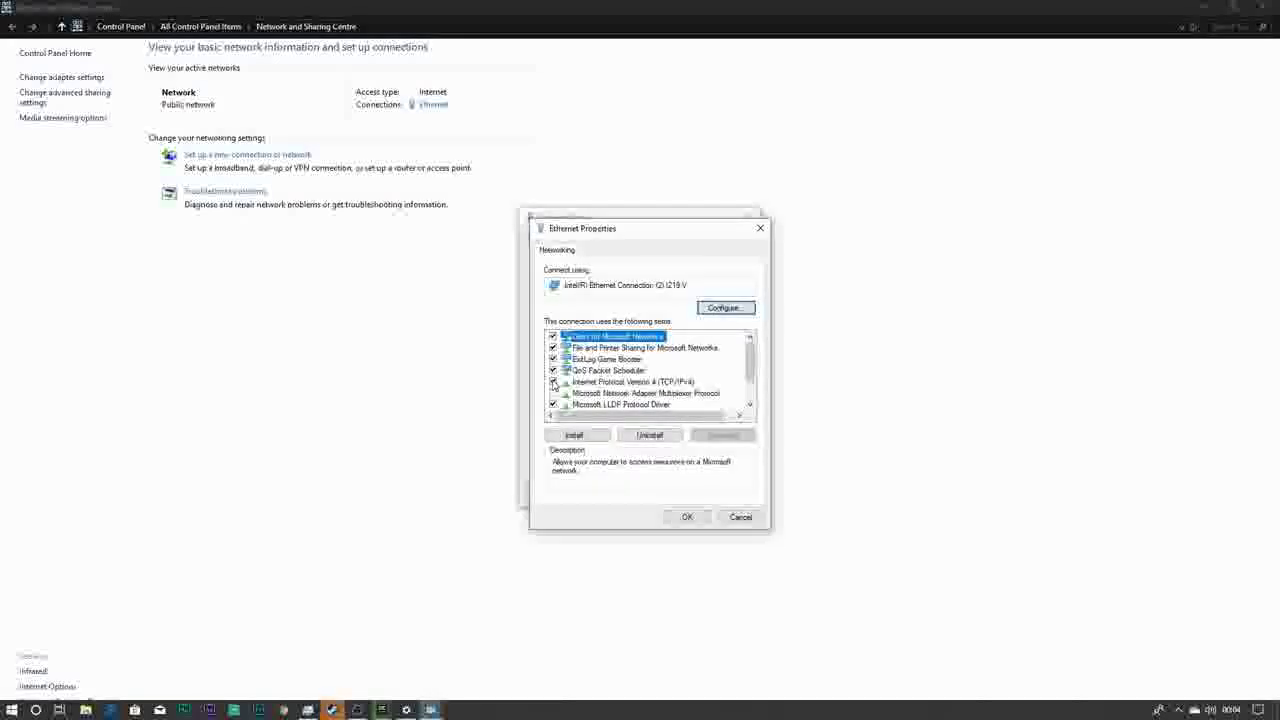
double_click(652, 382)
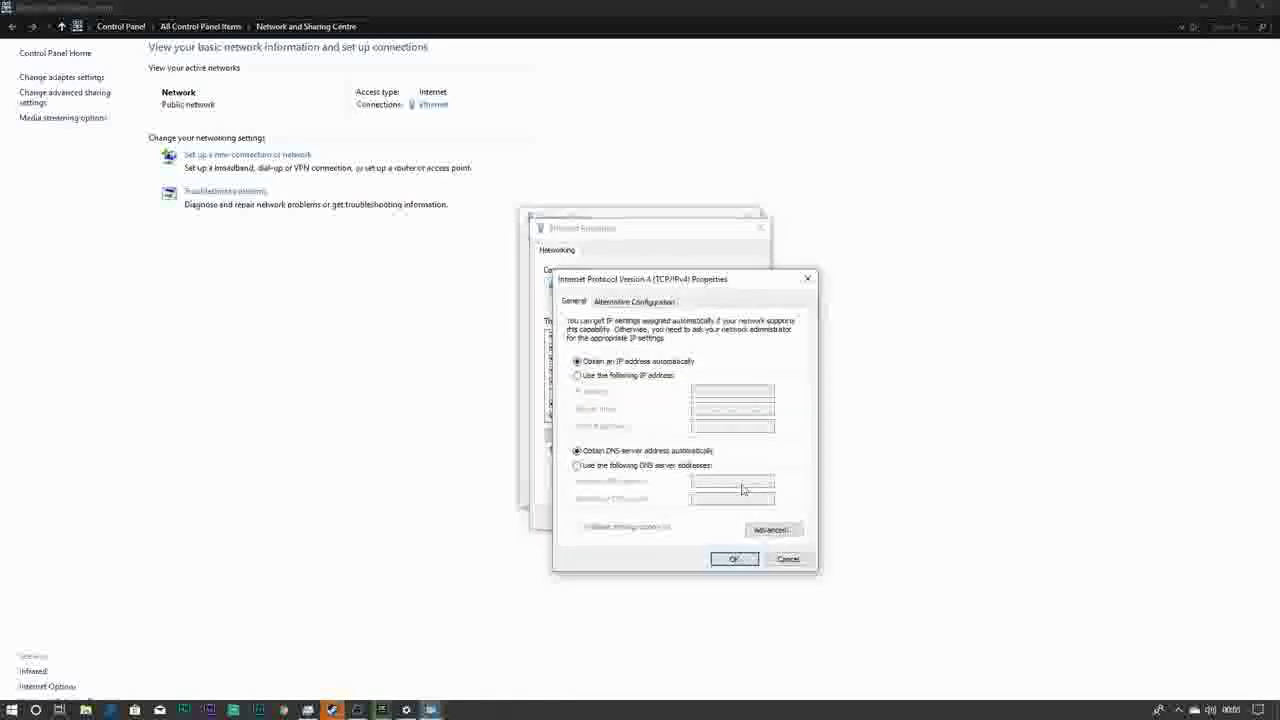
Step: Set the Ethernet adapter's IPv4 DNS servers manually to preferred 8.8.8.8 and alternative 8.8.4.4, and apply the properties
left_click_drag(895, 253, 1002, 240)
left_click(858, 438)
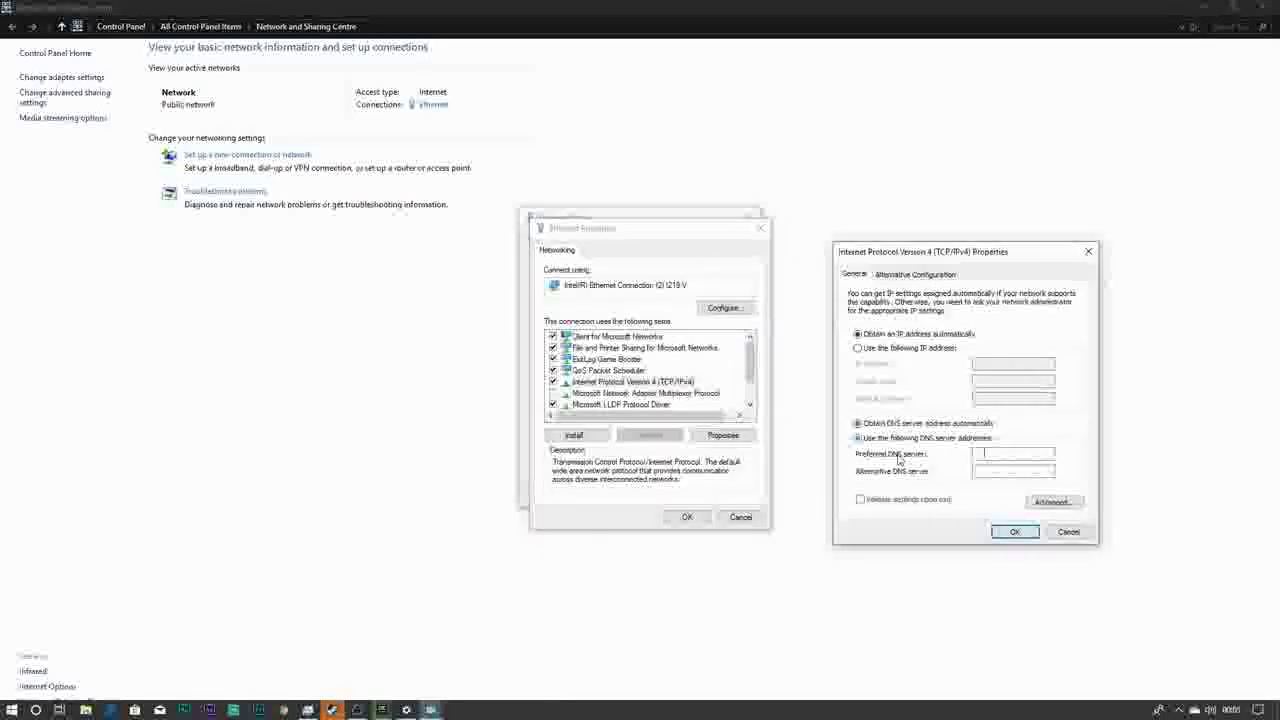
left_click(982, 454)
type("8.8.")
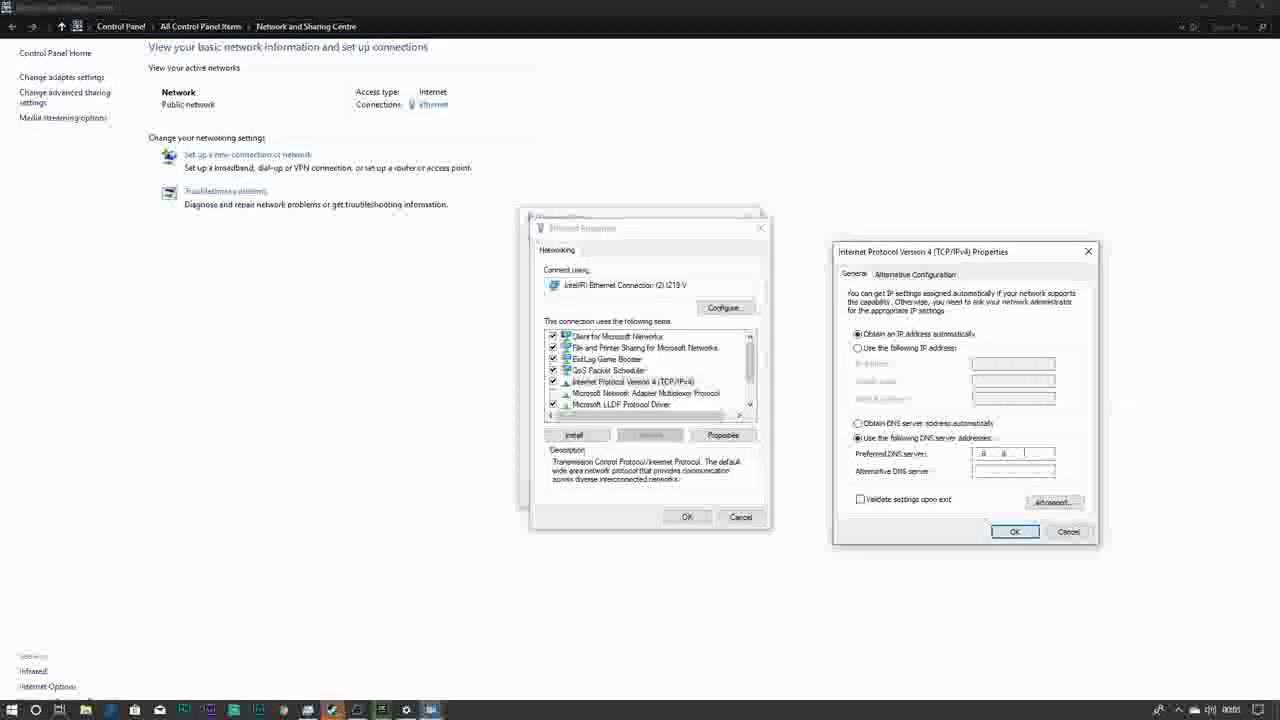
type("8.8")
key("Tab")
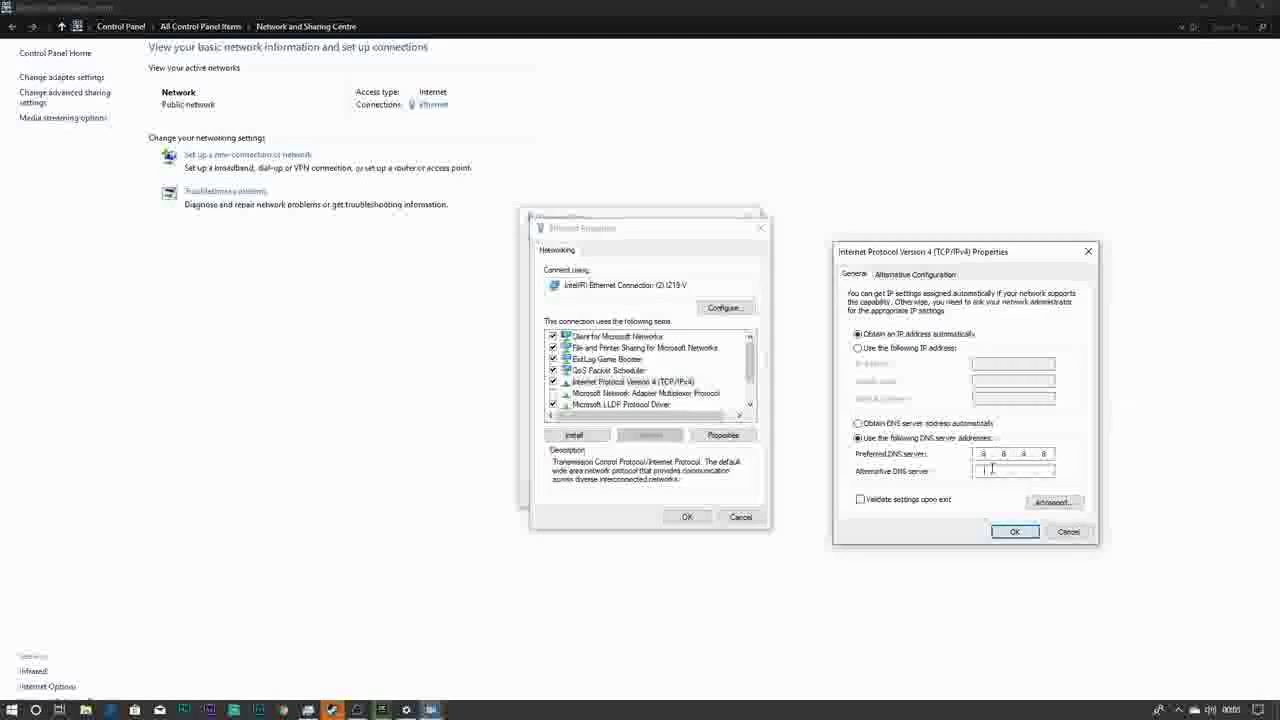
type("8.8.4.4")
left_click(1015, 531)
left_click(707, 519)
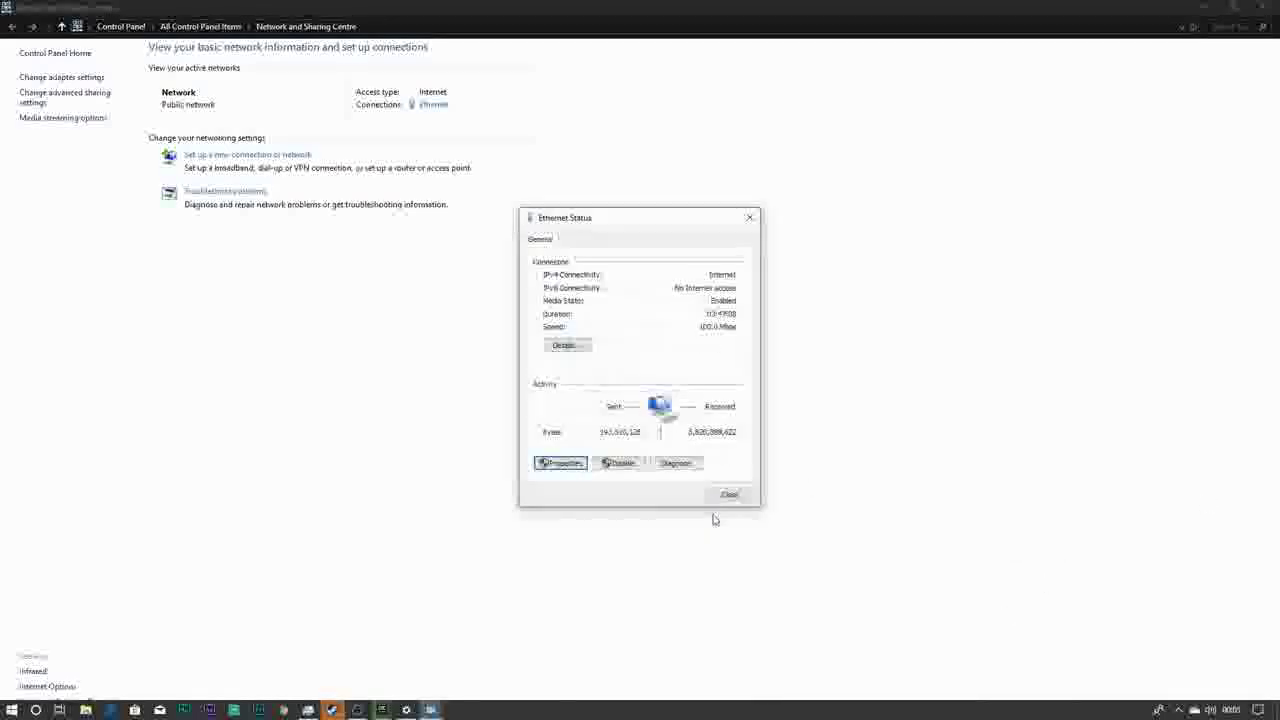
Step: Close the Ethernet status, Network and Sharing Centre and Settings windows to return to the desktop
left_click(729, 495)
left_click(1261, 13)
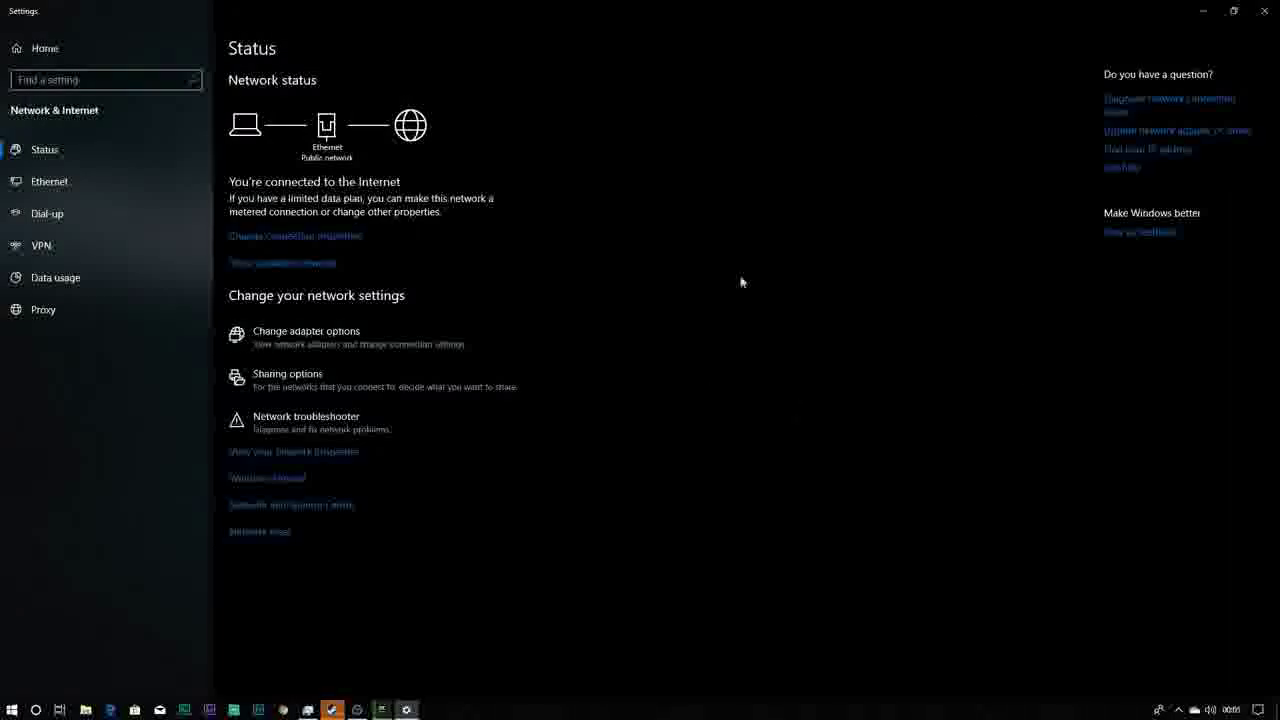
left_click(1266, 10)
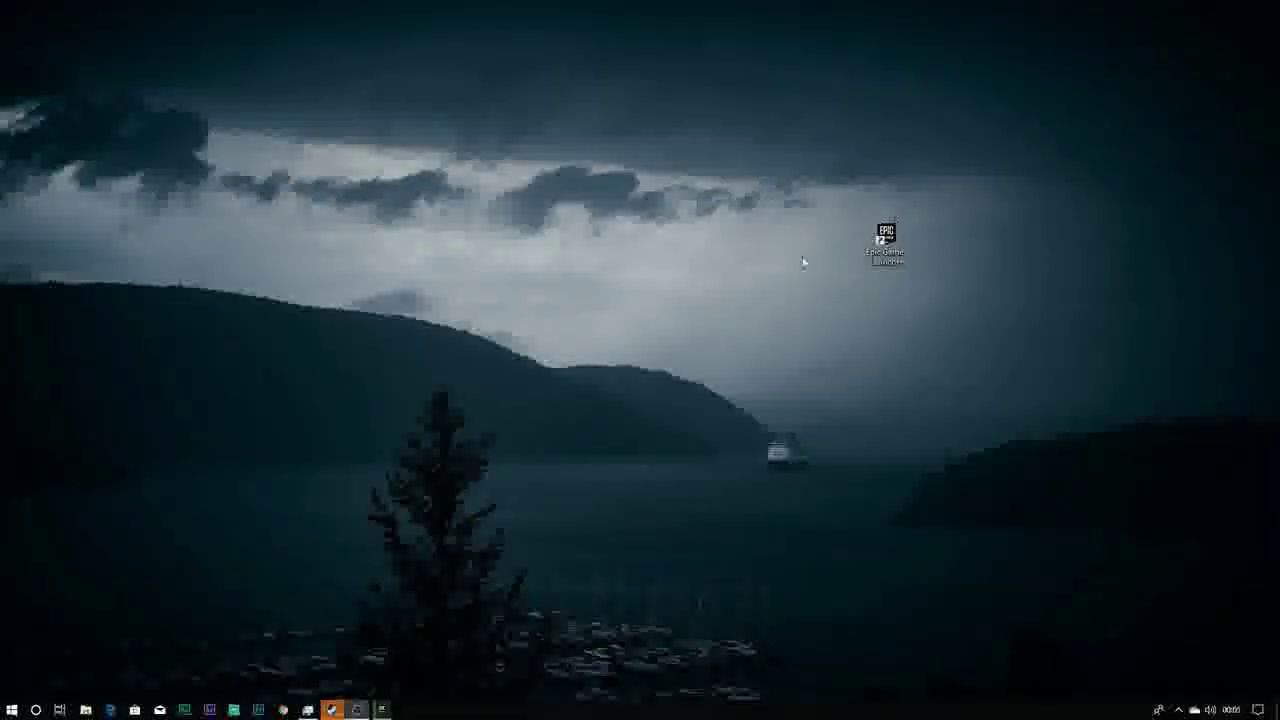
Step: Refresh the desktop
right_click(594, 274)
left_click(638, 314)
right_click(651, 302)
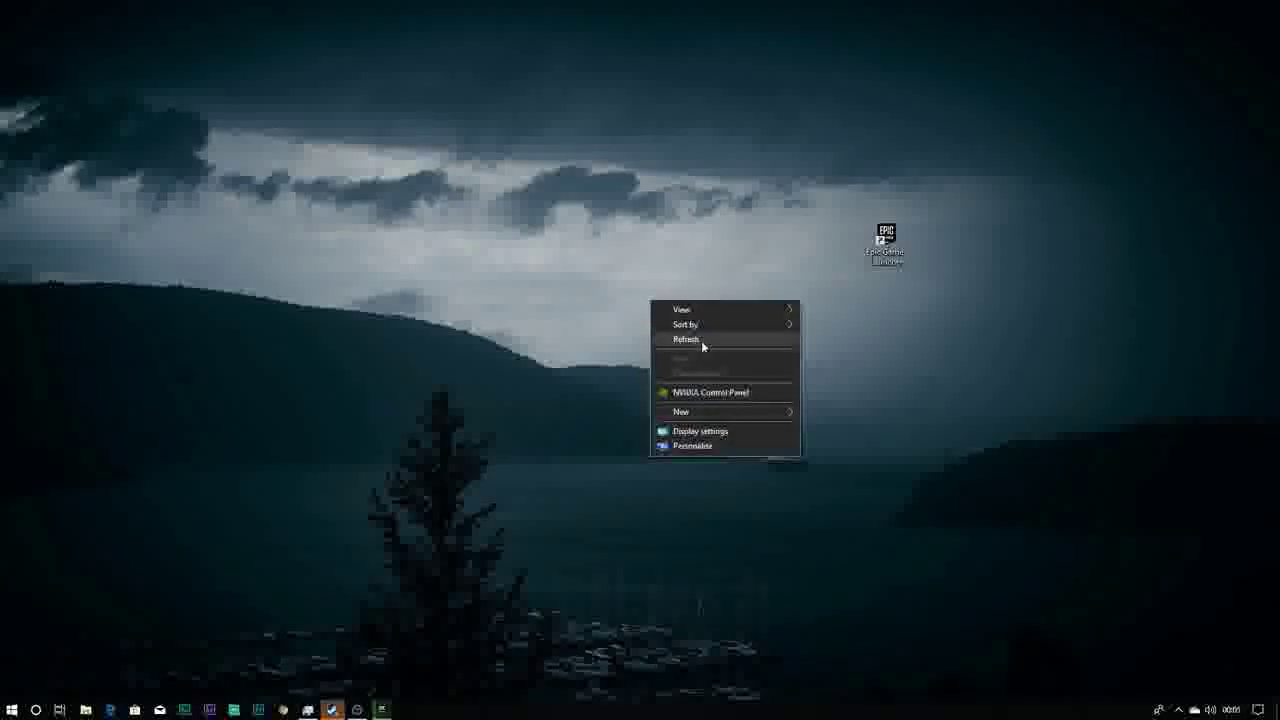
left_click(701, 340)
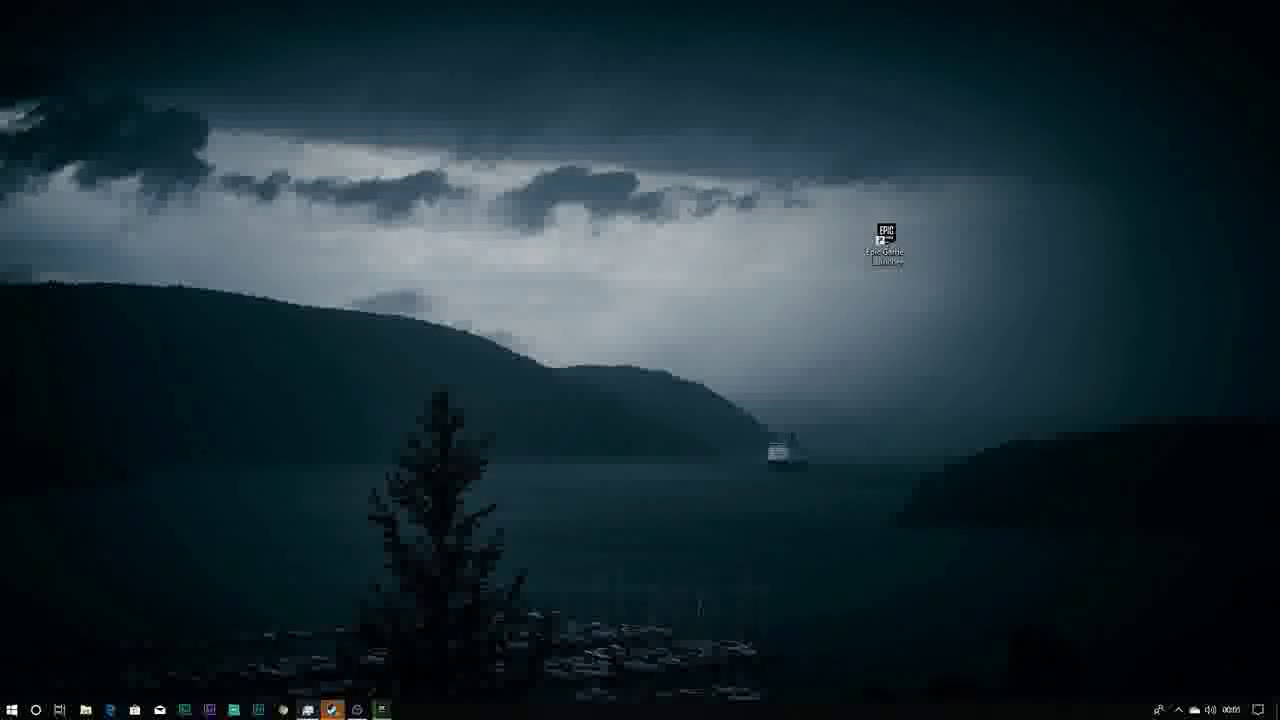
Step: Open the Microsoft Store and search it for "touch vpn"
mouse_move(300, 708)
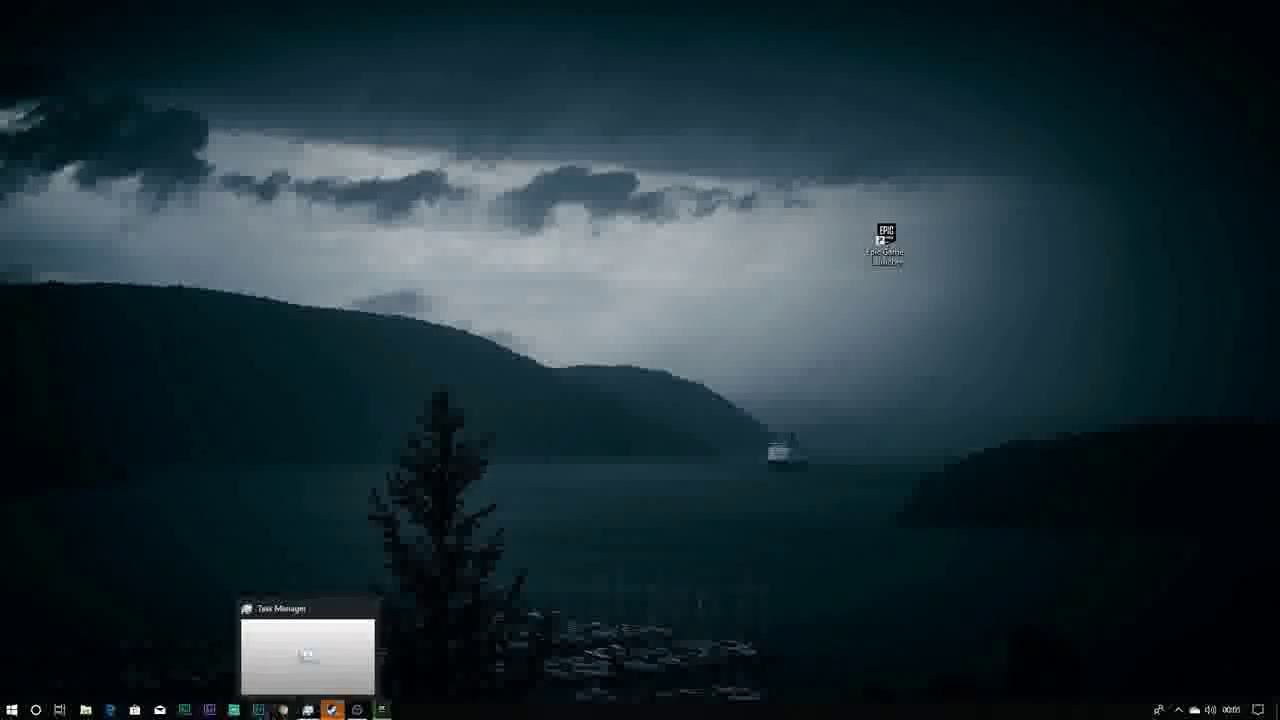
left_click(136, 709)
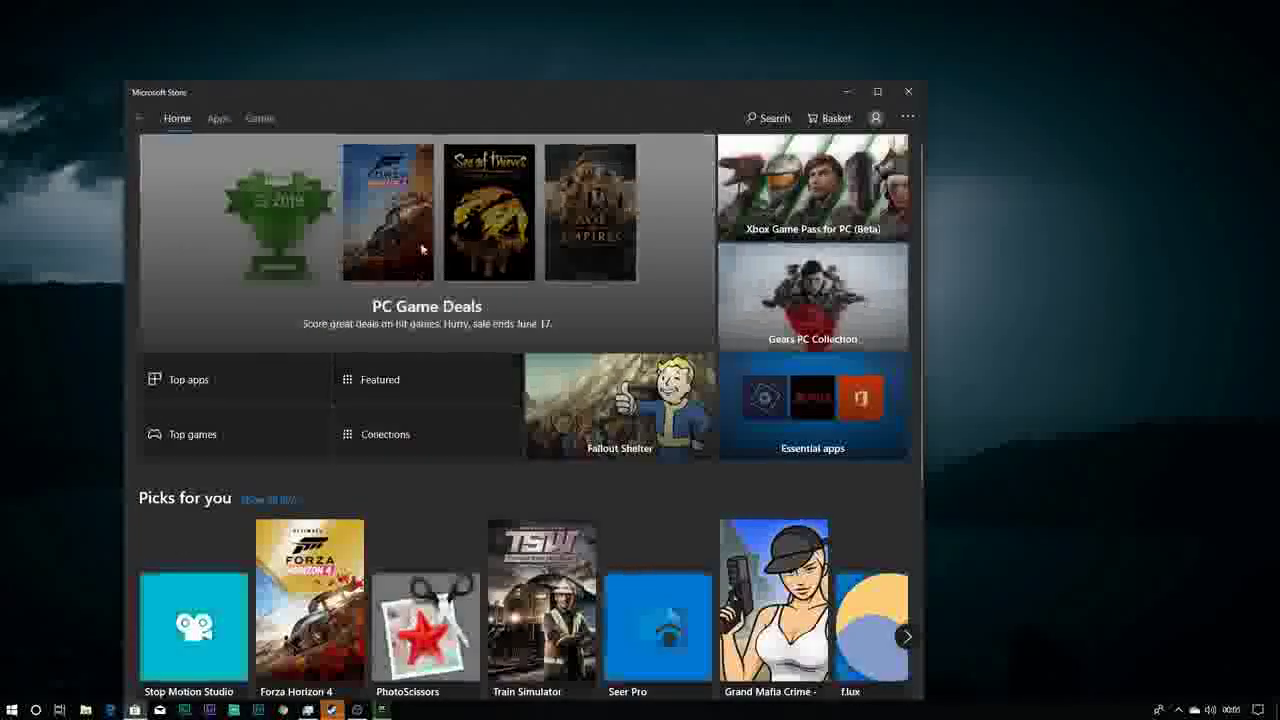
left_click_drag(451, 107, 720, 54)
left_click(1040, 67)
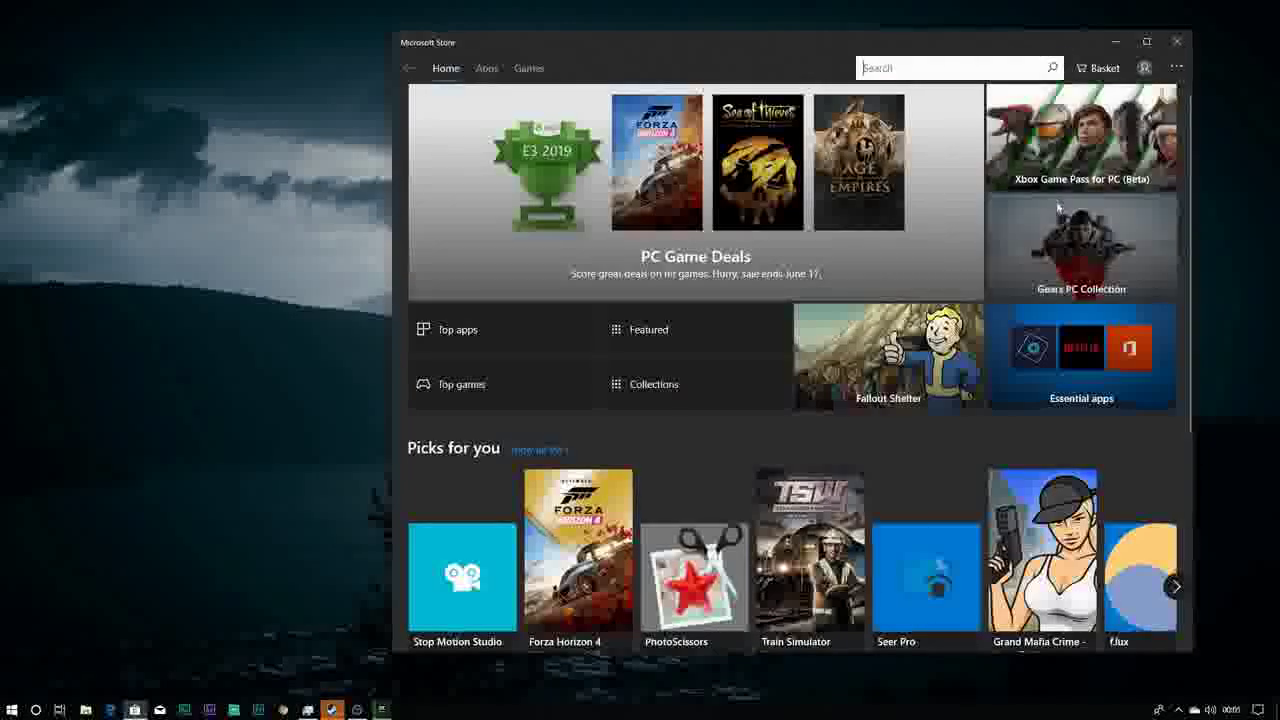
type("touch")
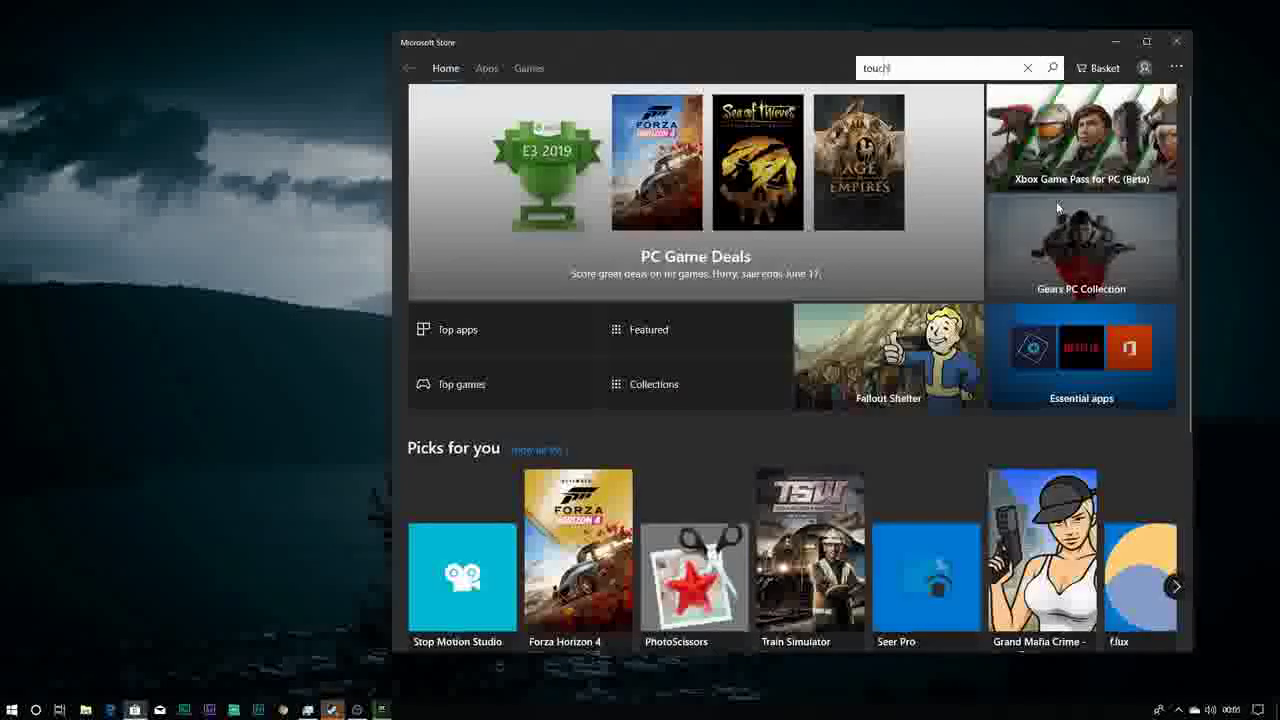
type(" vp")
key("Return")
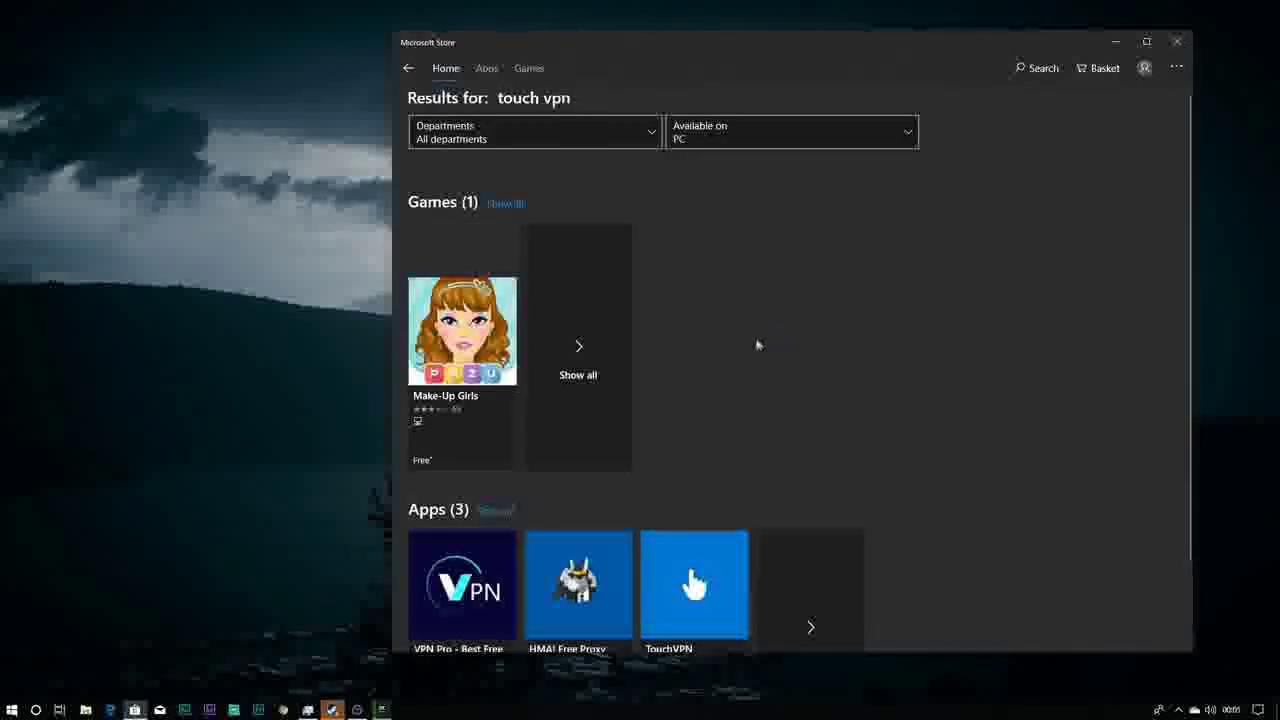
Step: Search the Microsoft Store again using the single-word term "touchvpn"
scroll(729, 429, "down", 2)
scroll(643, 410, "up", 2)
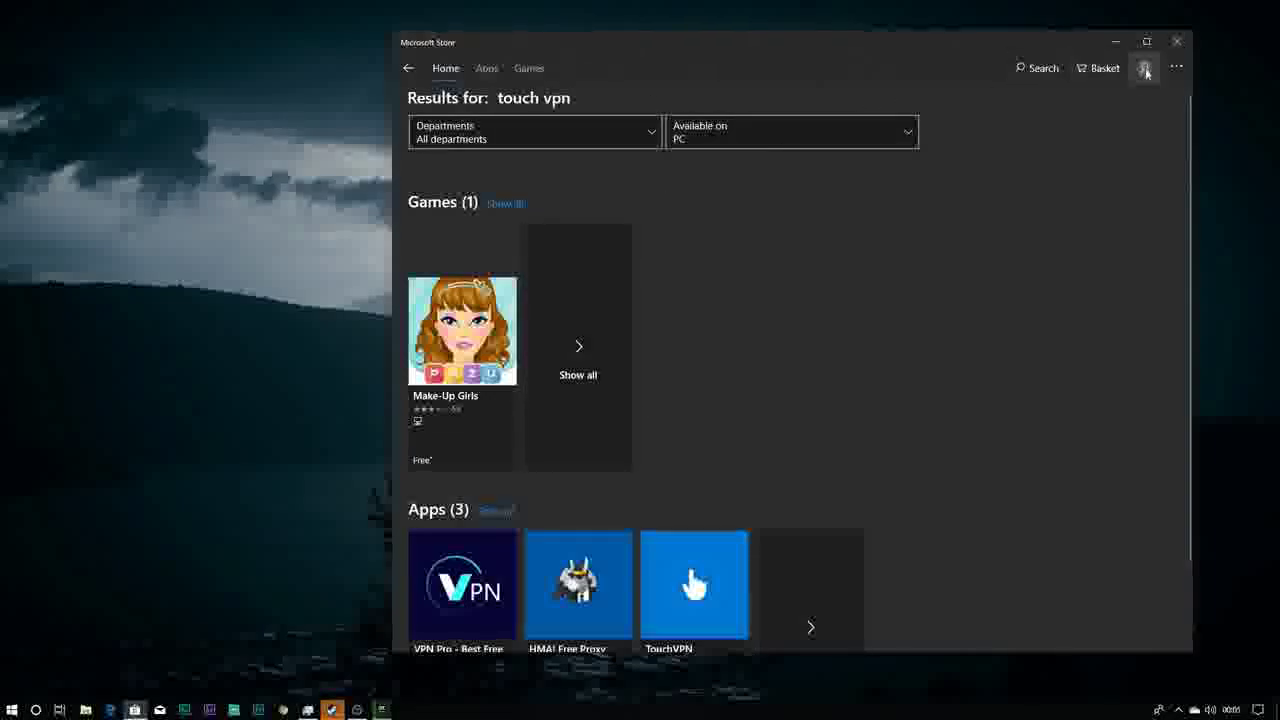
left_click(1034, 70)
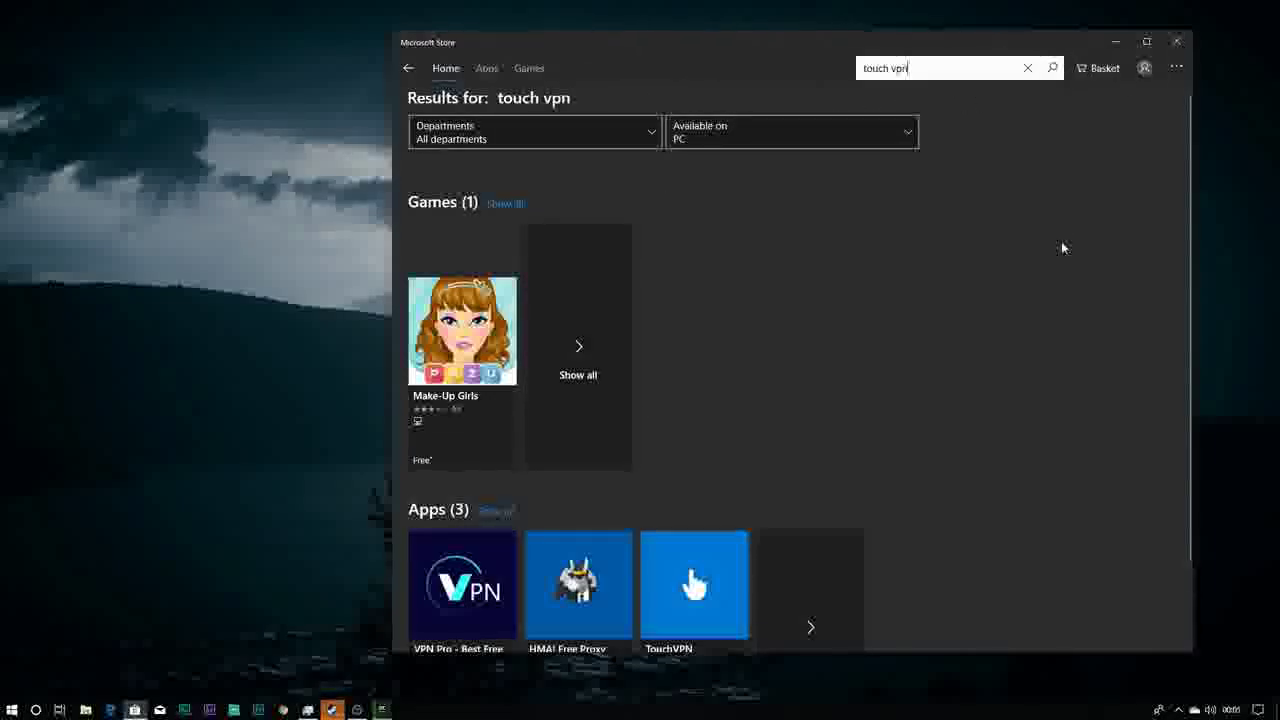
key("Return")
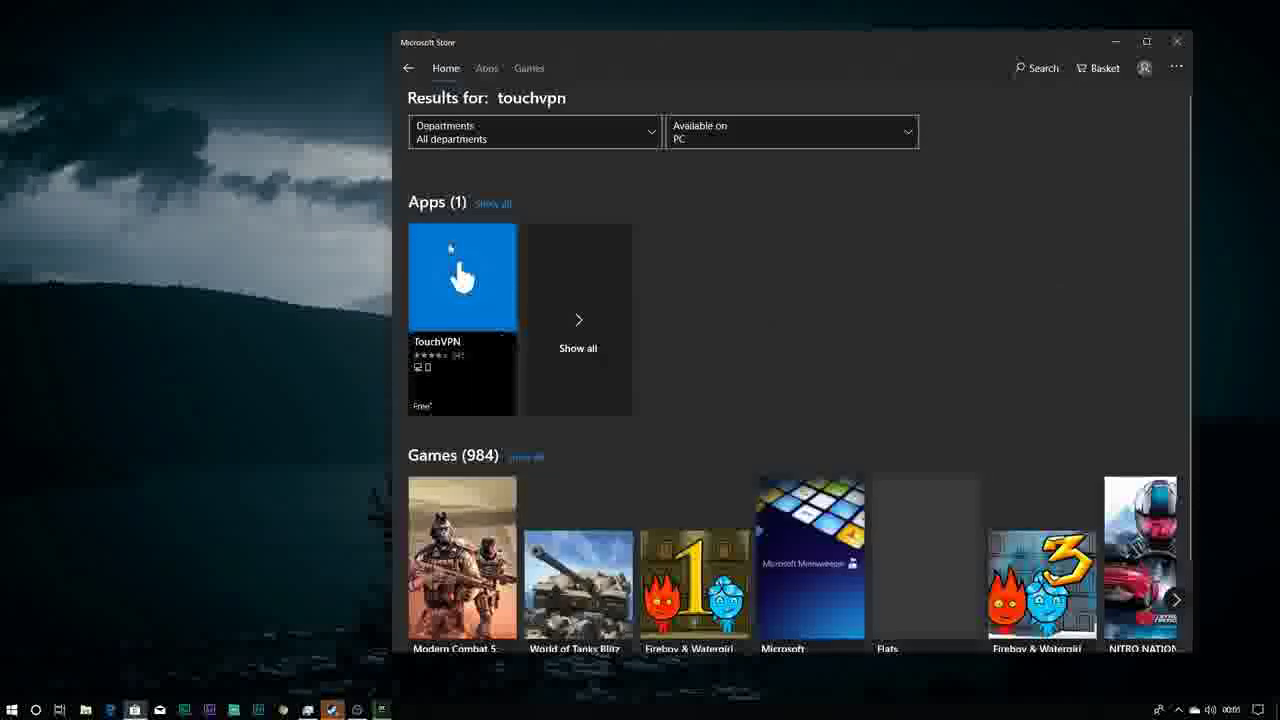
Step: Launch the TouchVPN app from its Microsoft Store product page and move its window clear of the launch option
left_click(457, 282)
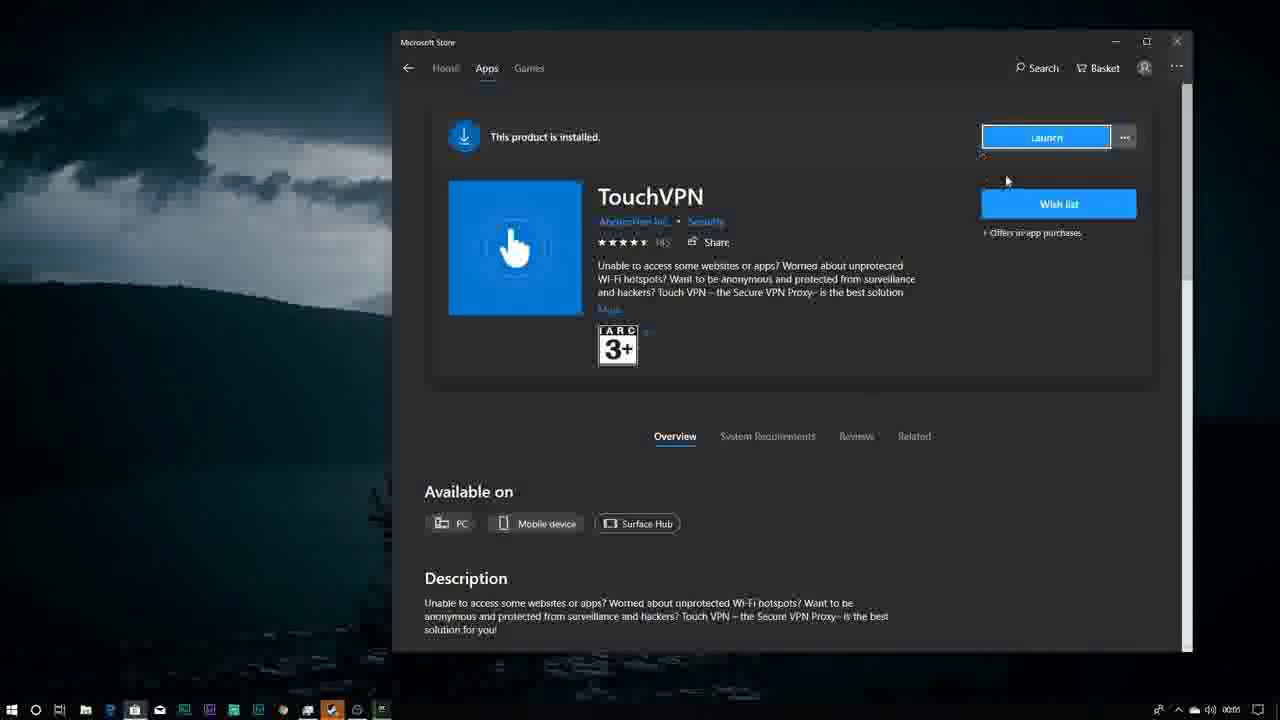
left_click(1011, 141)
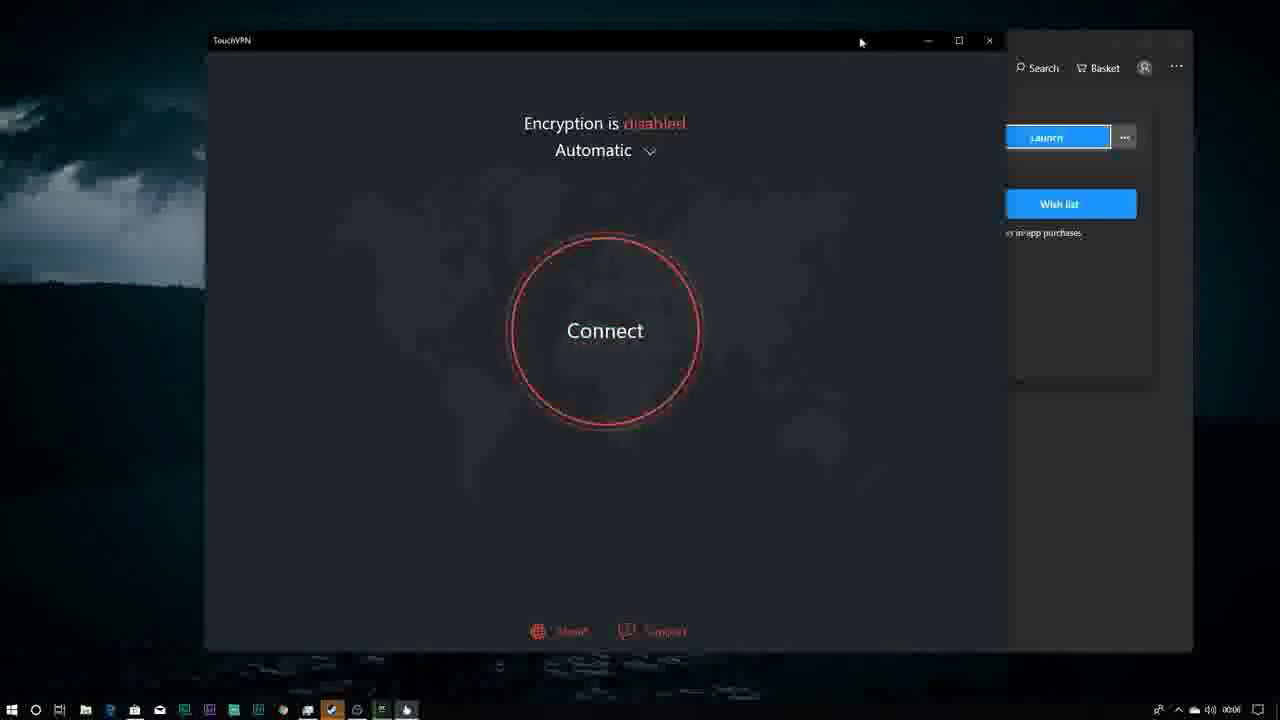
left_click_drag(860, 40, 951, 182)
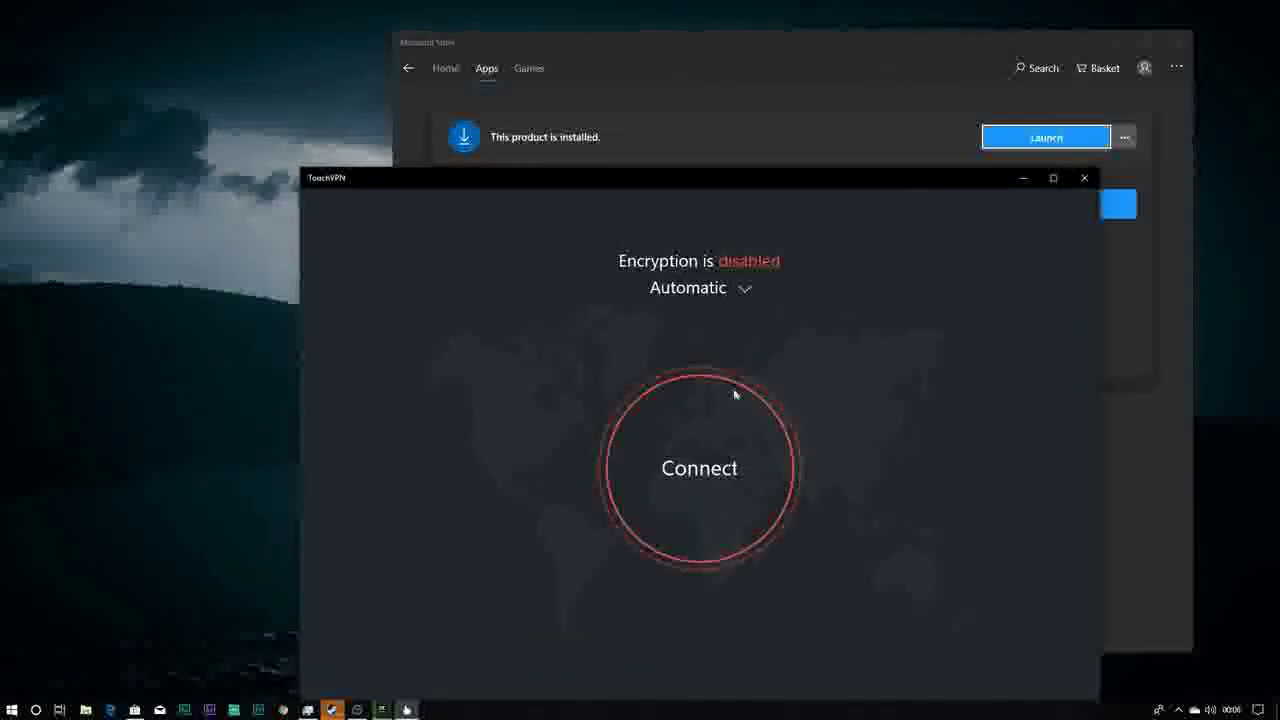
Step: Minimize TouchVPN and reposition the Epic Games Launcher window over the desktop
left_click(1025, 178)
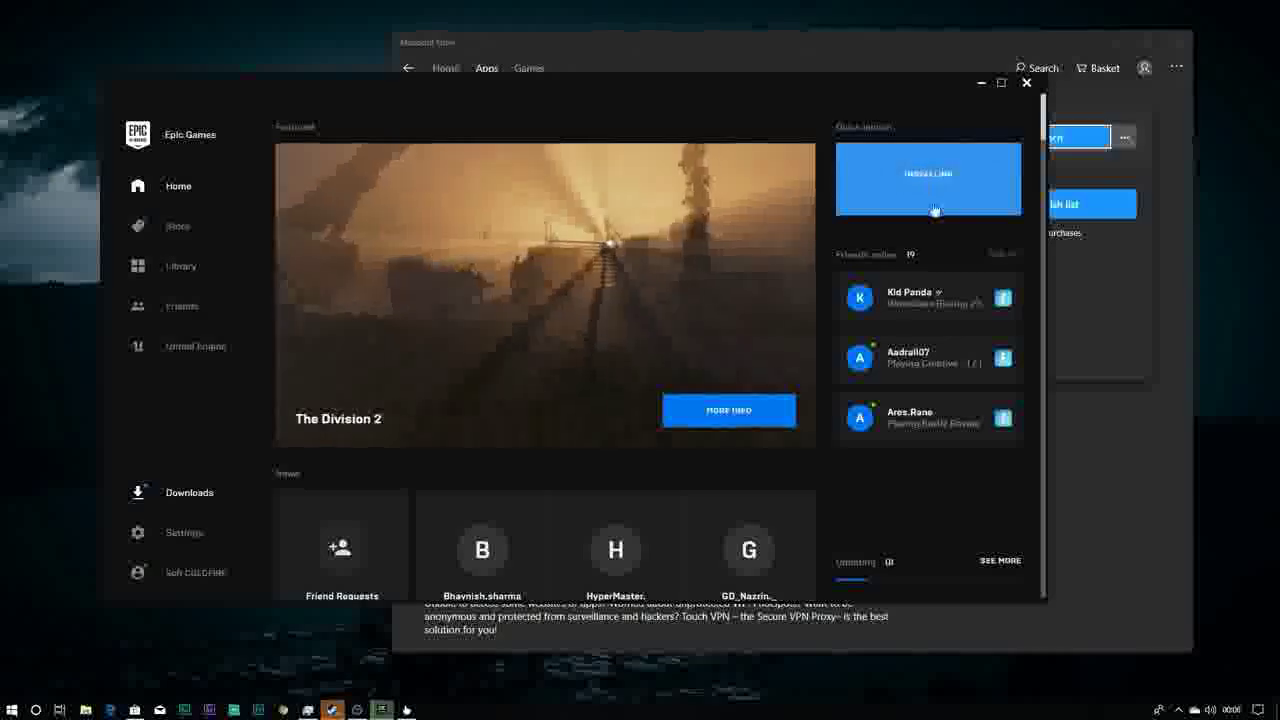
left_click_drag(920, 116, 875, 118)
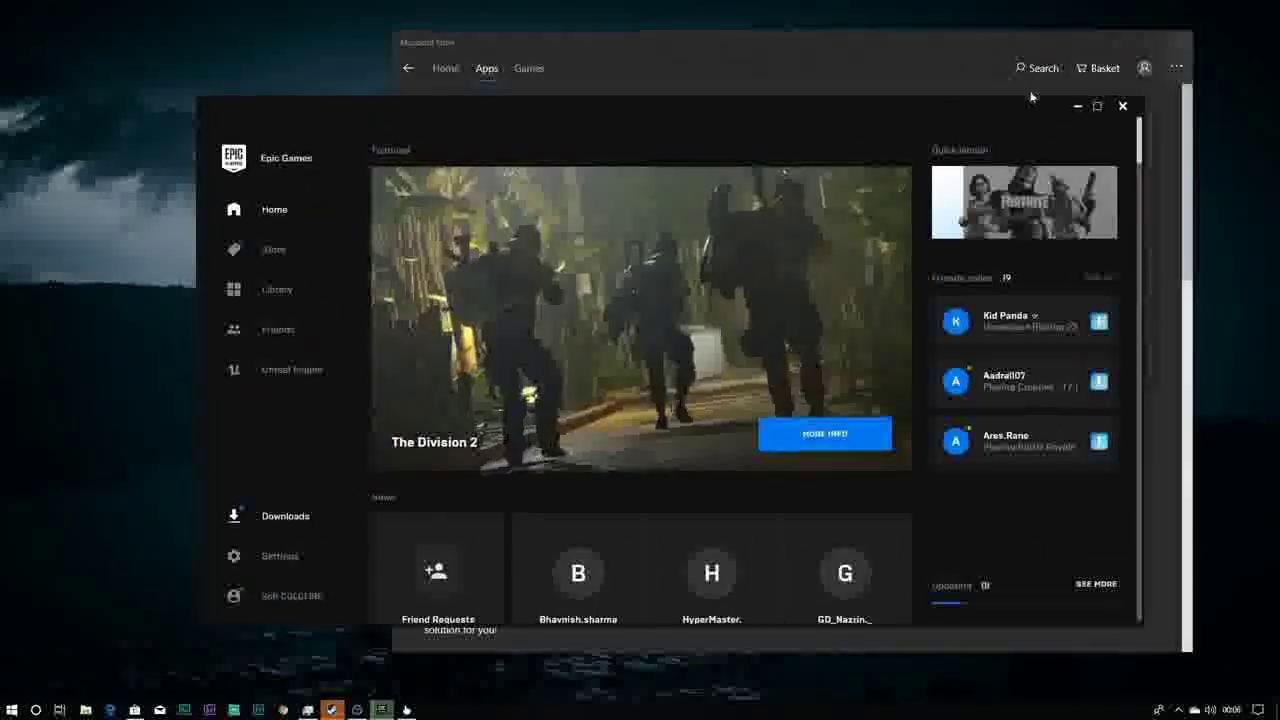